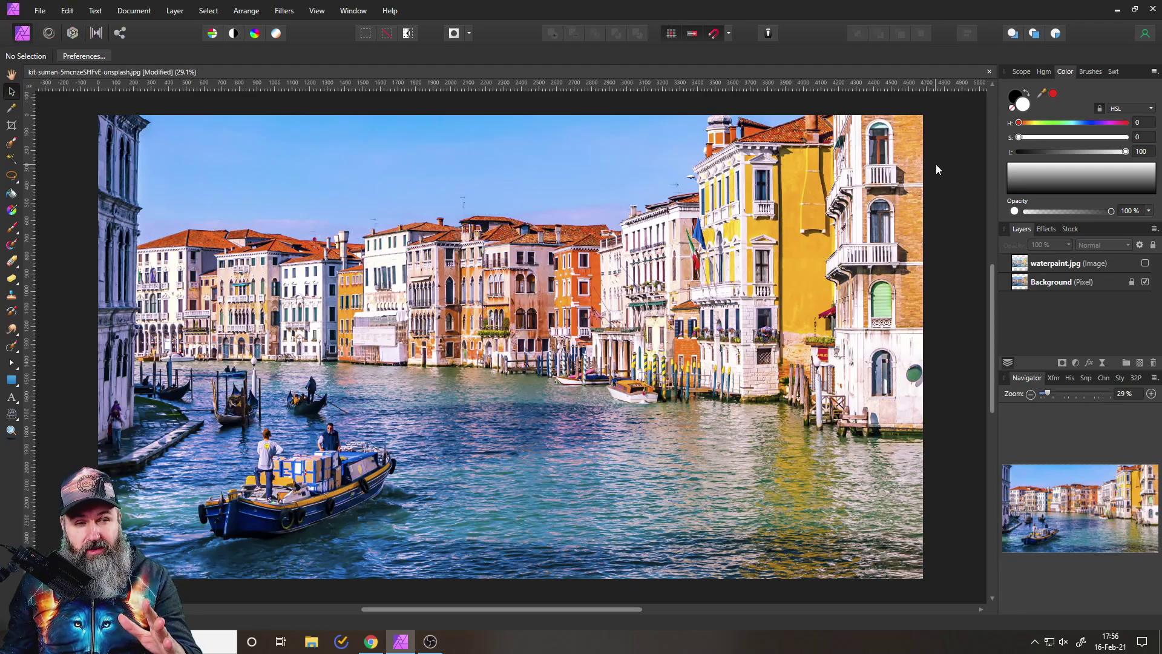
# Toggle the waterpaint.jpg layer on and off while zooming in, comparing watercolour and original.
pyautogui.click(1145, 264)
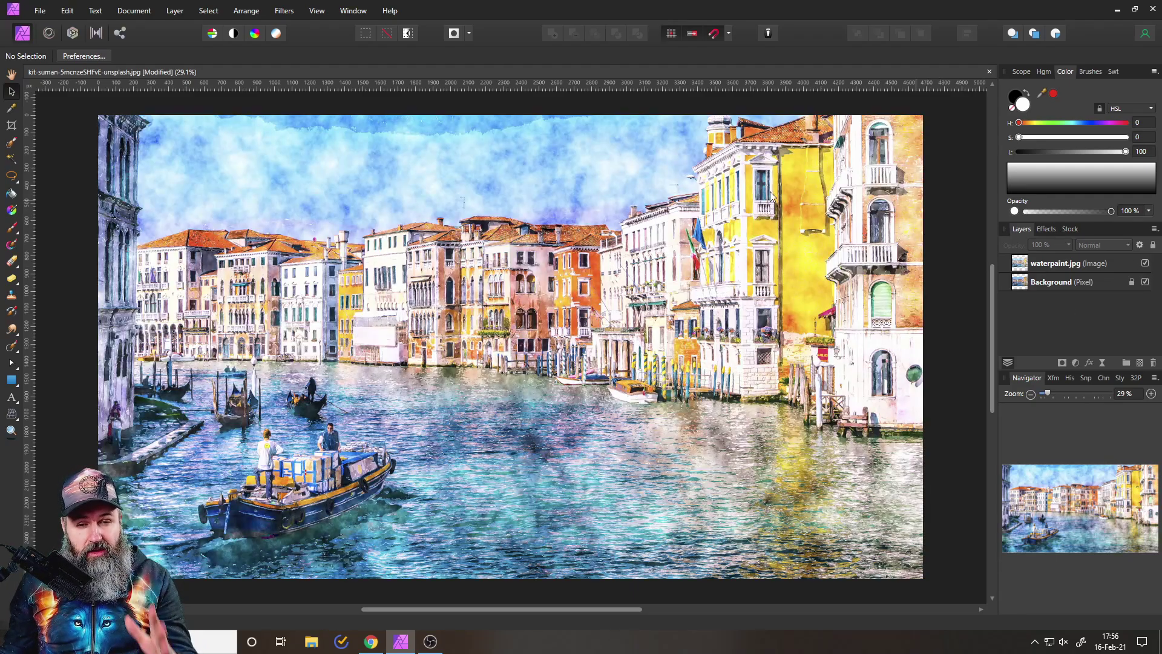
pyautogui.scroll(2, 399, 270)
pyautogui.scroll(2, 399, 274)
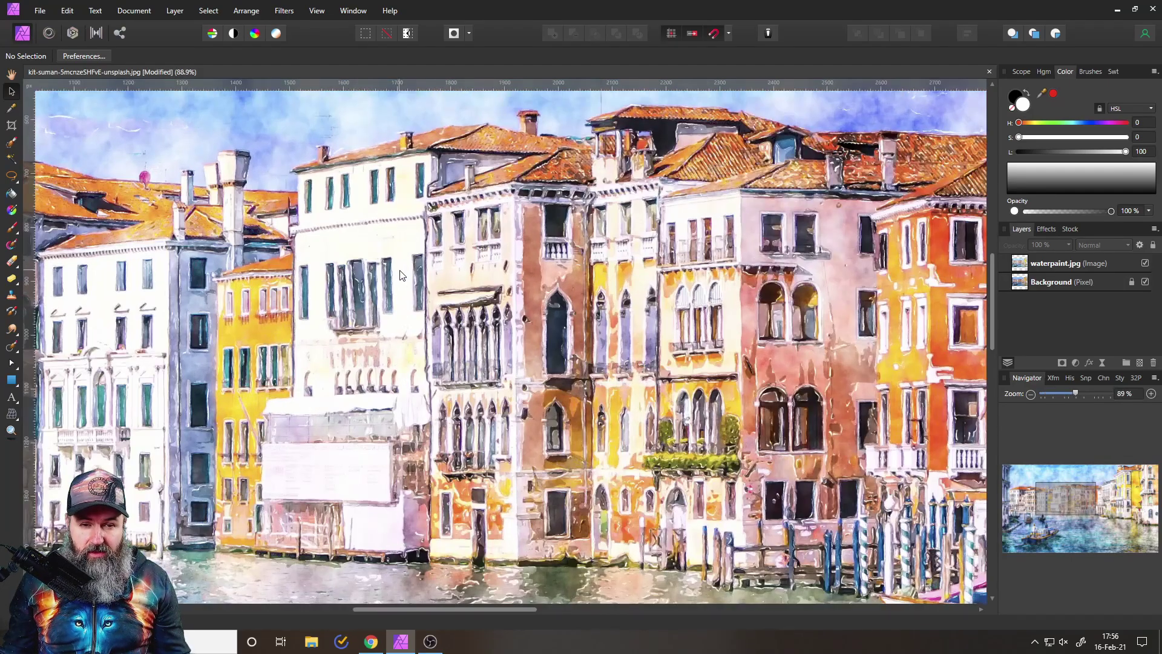
pyautogui.scroll(2, 755, 267)
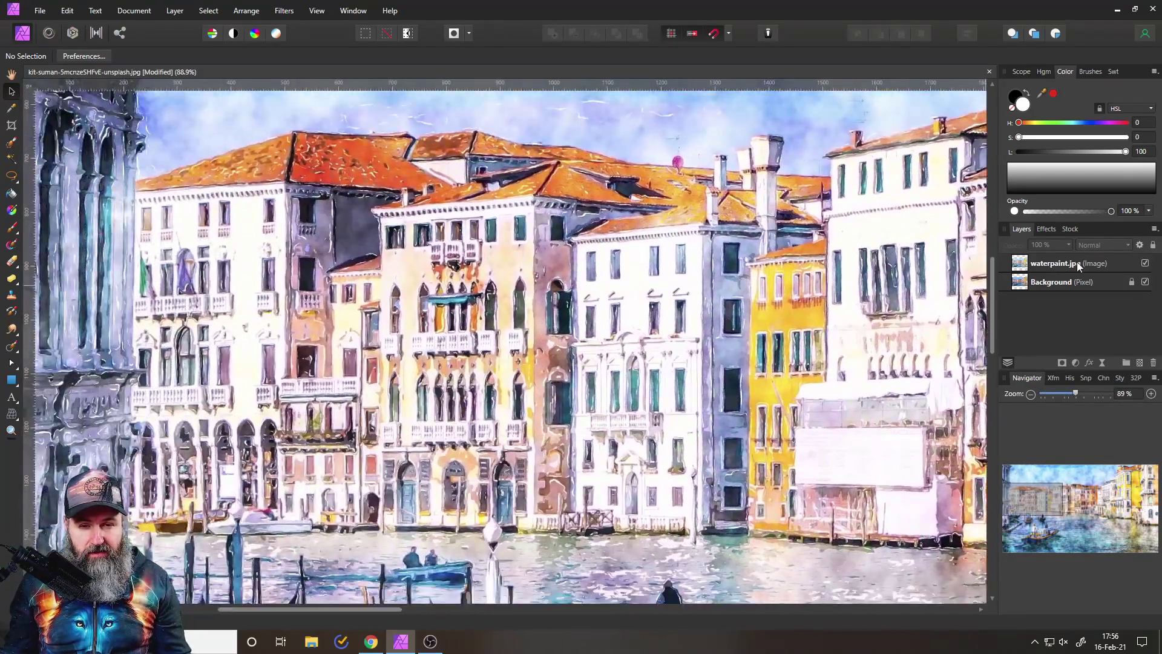
pyautogui.click(1146, 265)
pyautogui.click(1145, 264)
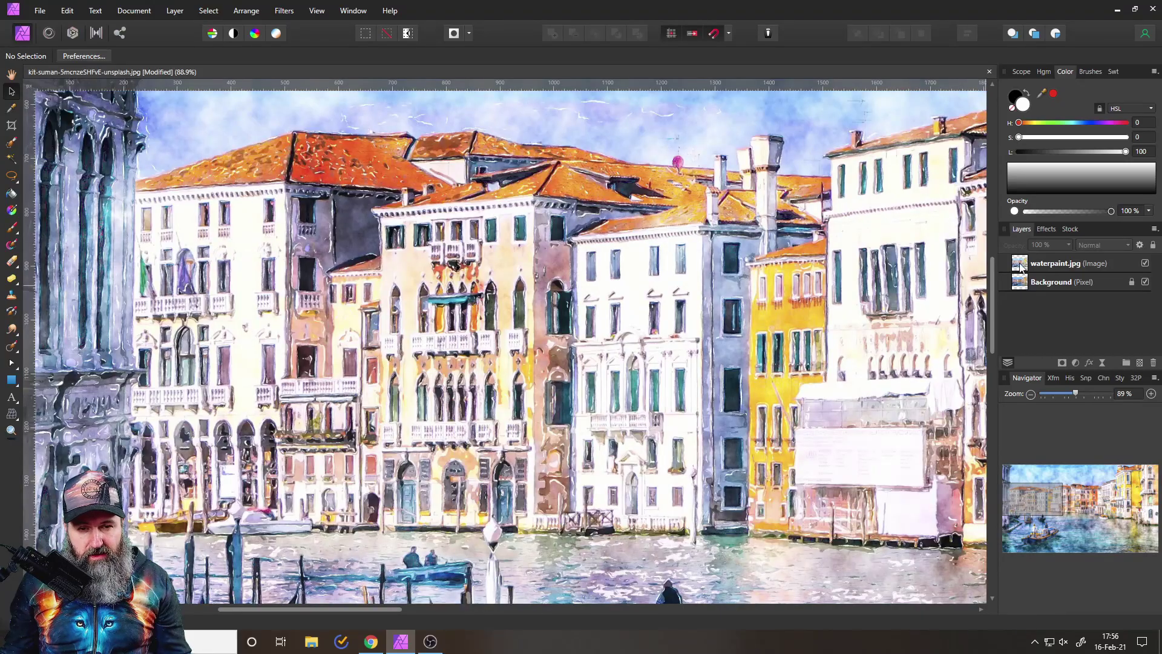
pyautogui.hscroll(5, 833, 318)
pyautogui.hscroll(6, 740, 306)
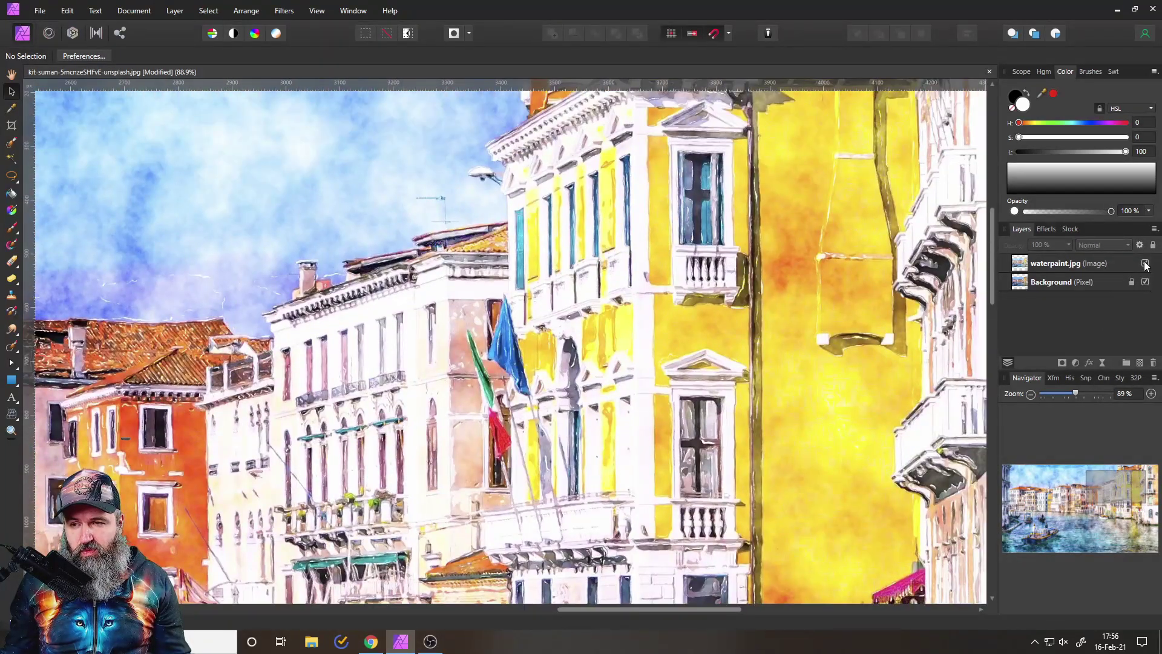
pyautogui.click(1146, 265)
pyautogui.click(1145, 264)
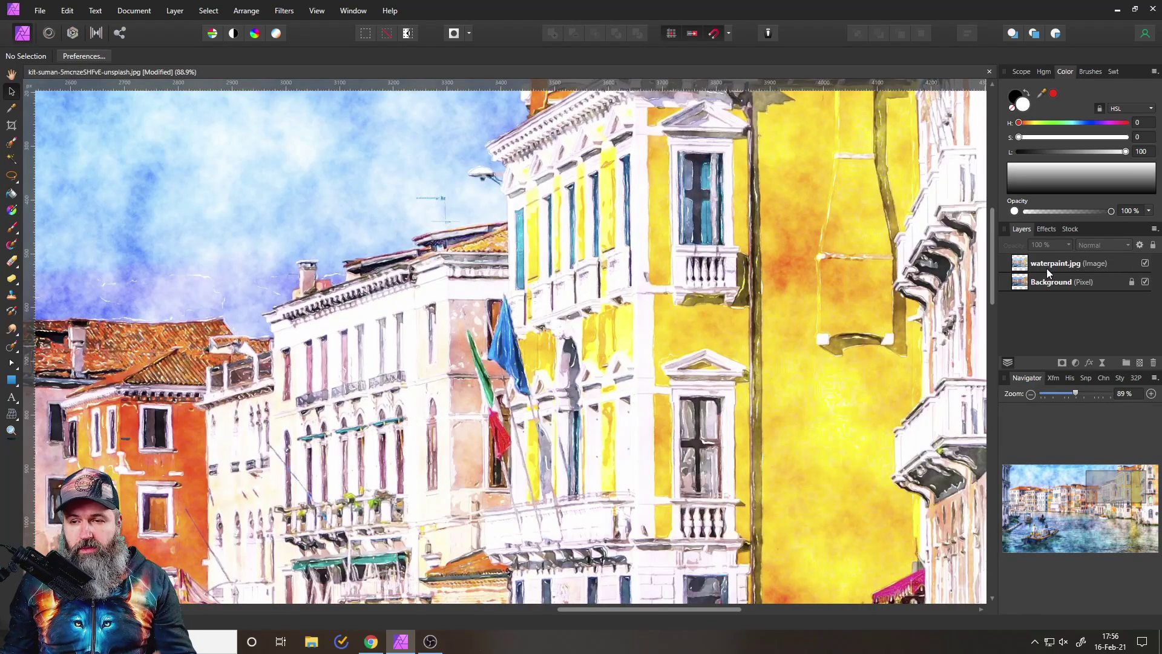
# Delete the waterpaint.jpg layer and fit the whole Background photo in the window.
pyautogui.click(1102, 267)
pyautogui.click(1153, 362)
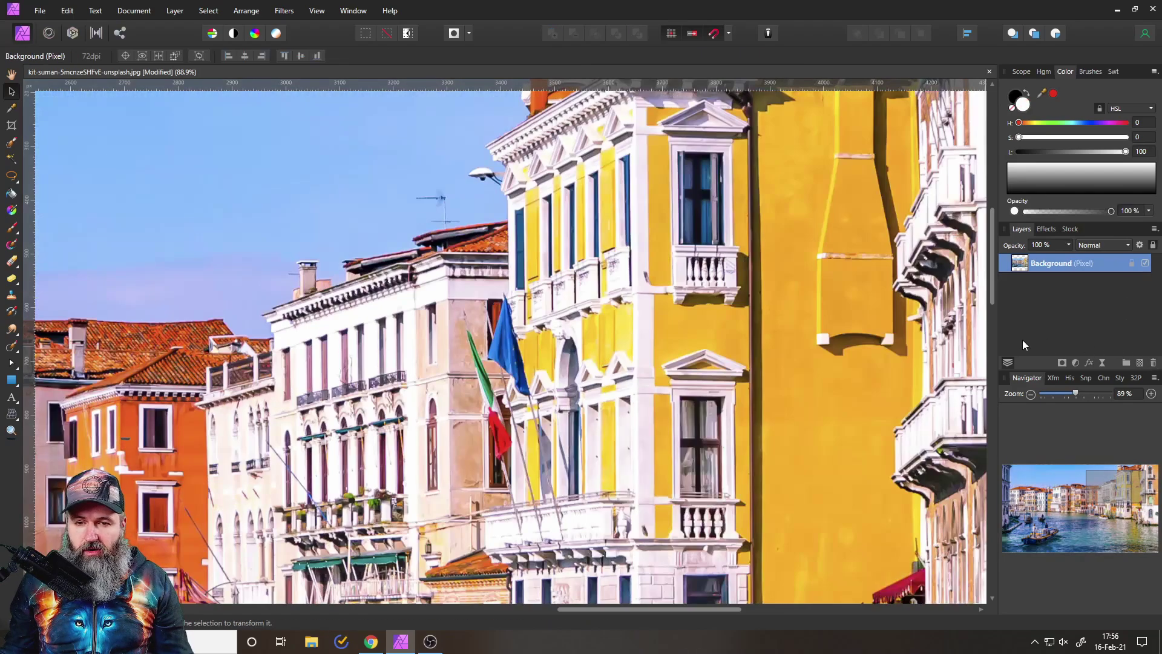
pyautogui.hotkey('ctrl', '0')
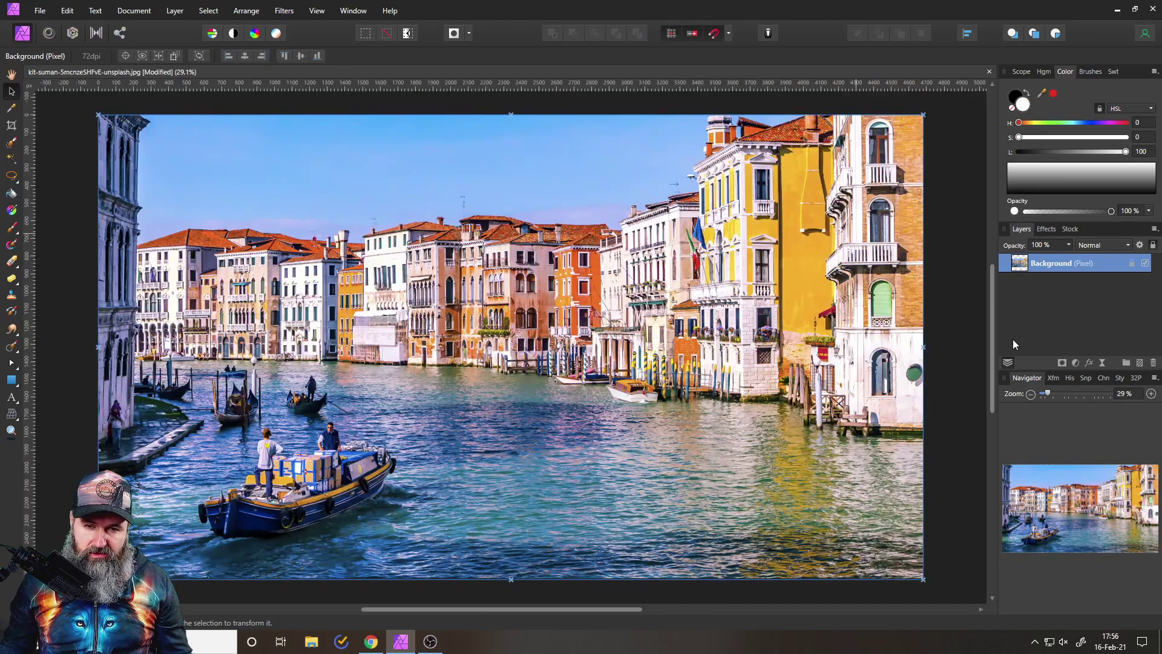
# Clear the layer selection, then zoom in and out until the photo sits tiny mid-canvas.
pyautogui.click(946, 371)
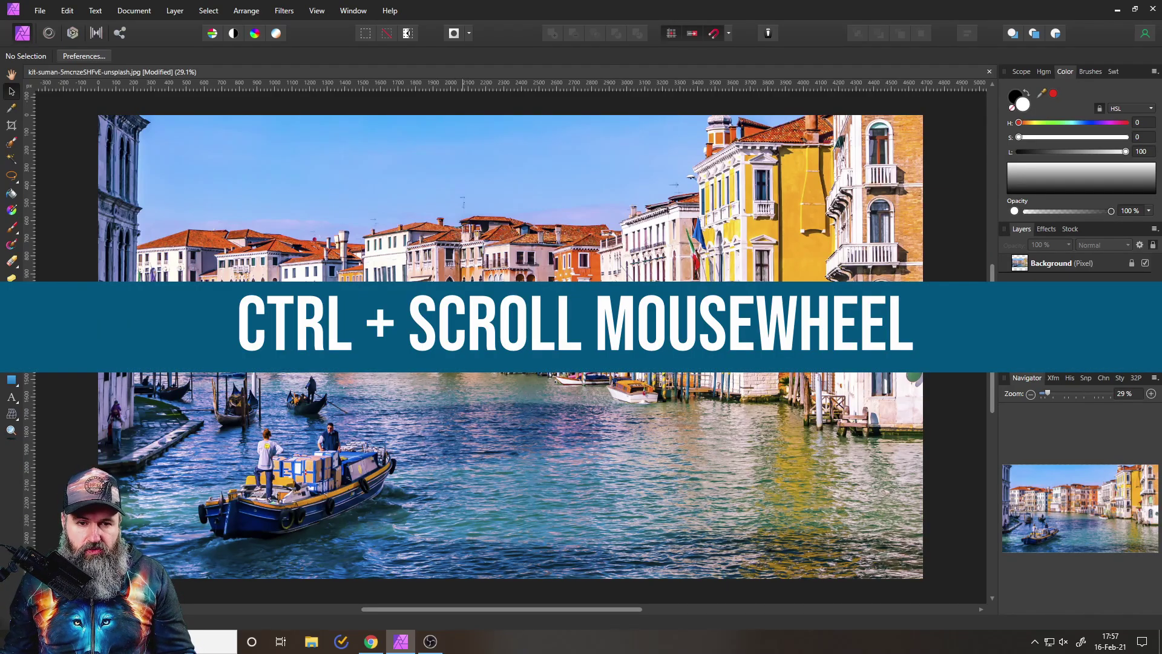
pyautogui.keyDown('ctrl'); pyautogui.scroll(5, 441, 311); pyautogui.keyUp('ctrl')
pyautogui.keyDown('ctrl'); pyautogui.scroll(-5, 278, 436); pyautogui.keyUp('ctrl')
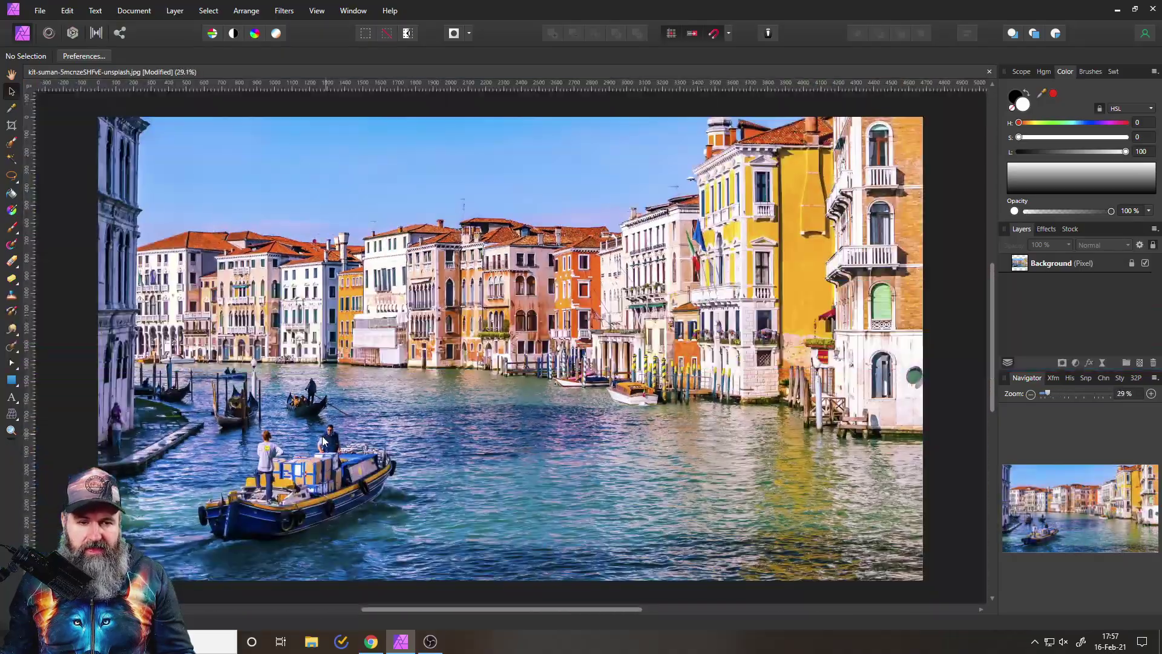
pyautogui.keyDown('ctrl'); pyautogui.scroll(5, 278, 439); pyautogui.keyUp('ctrl')
pyautogui.keyDown('ctrl'); pyautogui.scroll(-5, 276, 433); pyautogui.keyUp('ctrl')
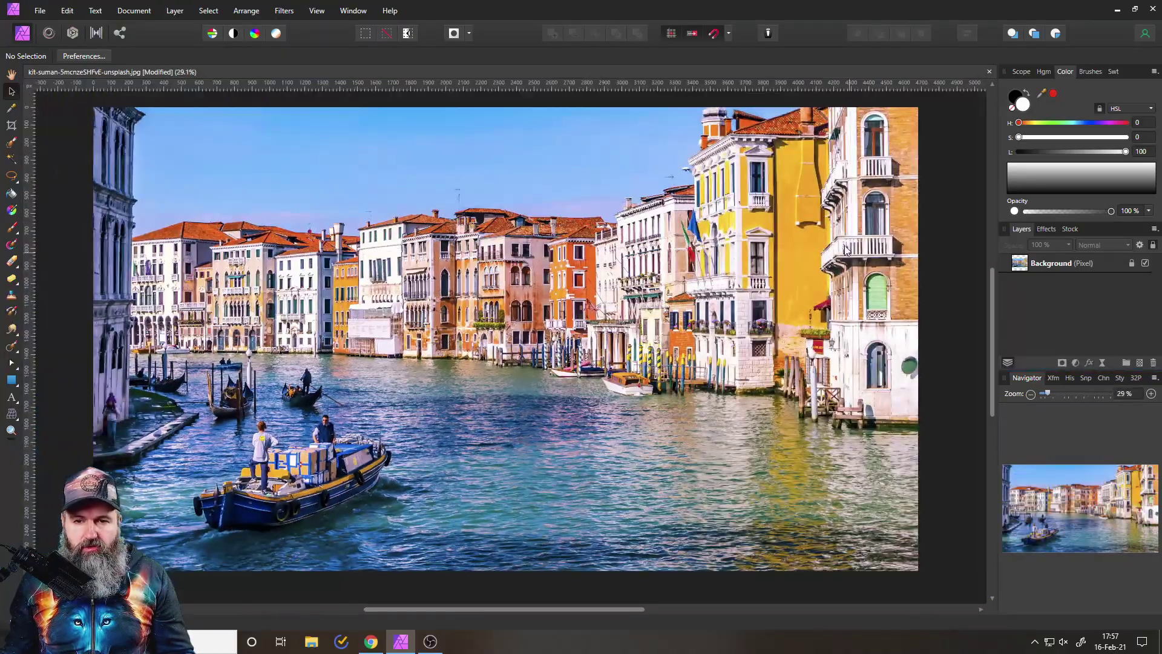
pyautogui.keyDown('ctrl'); pyautogui.scroll(3, 791, 241); pyautogui.keyUp('ctrl')
pyautogui.keyDown('ctrl'); pyautogui.scroll(-5, 785, 246); pyautogui.keyUp('ctrl')
pyautogui.keyDown('ctrl'); pyautogui.scroll(4, 256, 274); pyautogui.keyUp('ctrl')
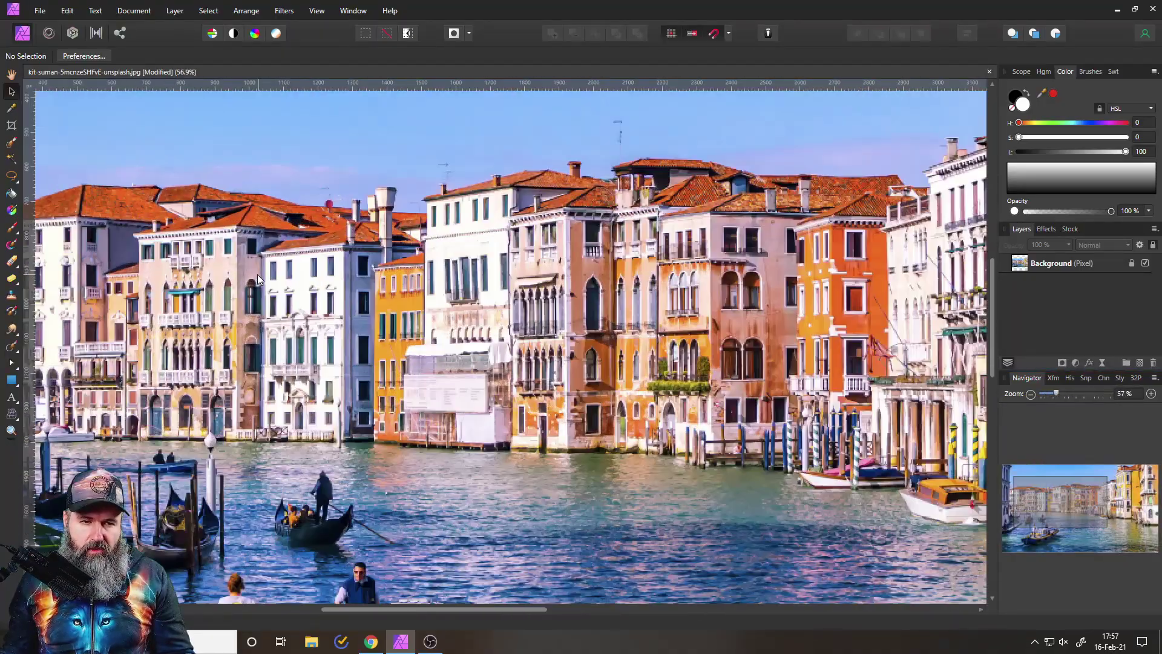
pyautogui.keyDown('ctrl'); pyautogui.scroll(-1, 254, 277); pyautogui.keyUp('ctrl')
pyautogui.keyDown('ctrl'); pyautogui.scroll(-3, 254, 278); pyautogui.keyUp('ctrl')
pyautogui.keyDown('ctrl'); pyautogui.scroll(4, 645, 293); pyautogui.keyUp('ctrl')
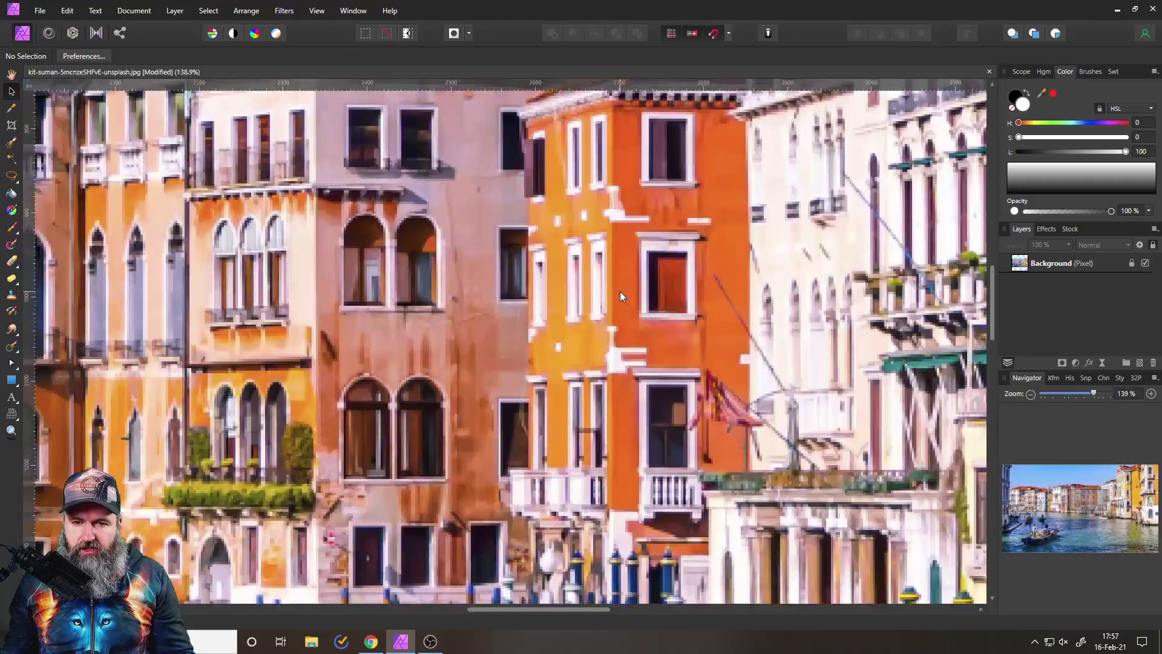
pyautogui.keyDown('ctrl'); pyautogui.scroll(-4, 620, 287); pyautogui.keyUp('ctrl')
pyautogui.keyDown('ctrl'); pyautogui.scroll(4, 781, 325); pyautogui.keyUp('ctrl')
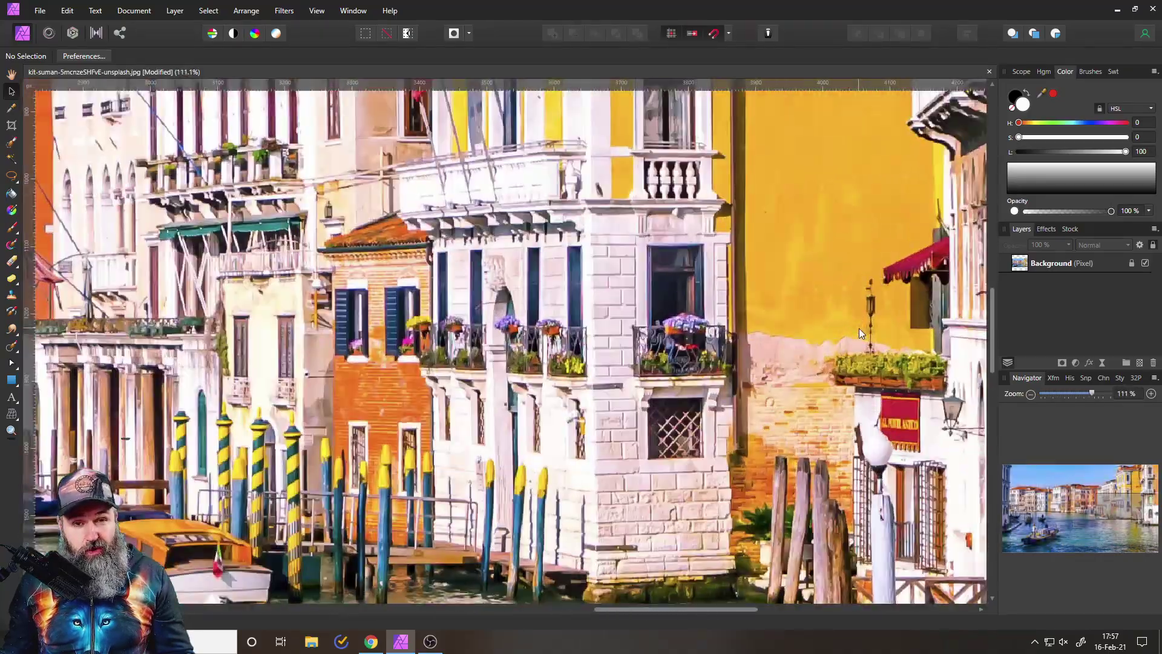
pyautogui.keyDown('ctrl'); pyautogui.scroll(-6, 859, 328); pyautogui.keyUp('ctrl')
pyautogui.keyDown('ctrl'); pyautogui.scroll(1, 474, 343); pyautogui.keyUp('ctrl')
pyautogui.keyDown('ctrl'); pyautogui.scroll(3, 475, 344); pyautogui.keyUp('ctrl')
pyautogui.keyDown('ctrl'); pyautogui.scroll(-7, 615, 333); pyautogui.keyUp('ctrl')
pyautogui.keyDown('ctrl'); pyautogui.scroll(-2, 615, 333); pyautogui.keyUp('ctrl')
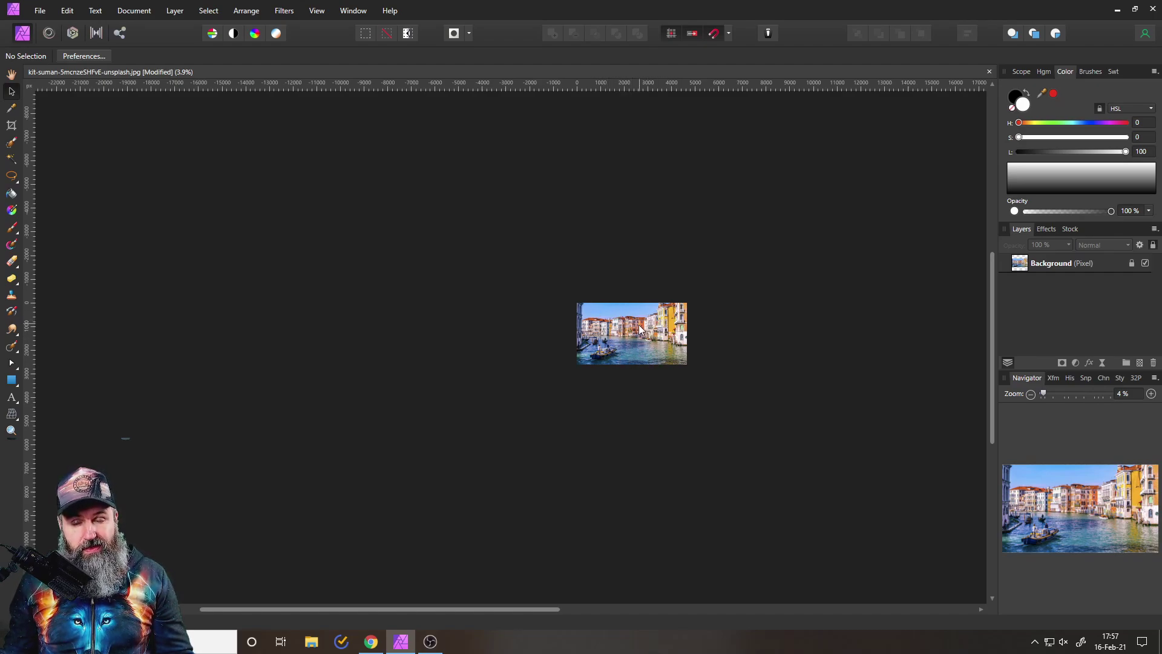
# Zoom to about 139% on the canal buildings and pan up to the rooftops and sky.
pyautogui.keyDown('ctrl'); pyautogui.scroll(4, 644, 335); pyautogui.keyUp('ctrl')
pyautogui.keyDown('ctrl'); pyautogui.scroll(1, 644, 335); pyautogui.keyUp('ctrl')
pyautogui.keyDown('ctrl'); pyautogui.scroll(3, 557, 298); pyautogui.keyUp('ctrl')
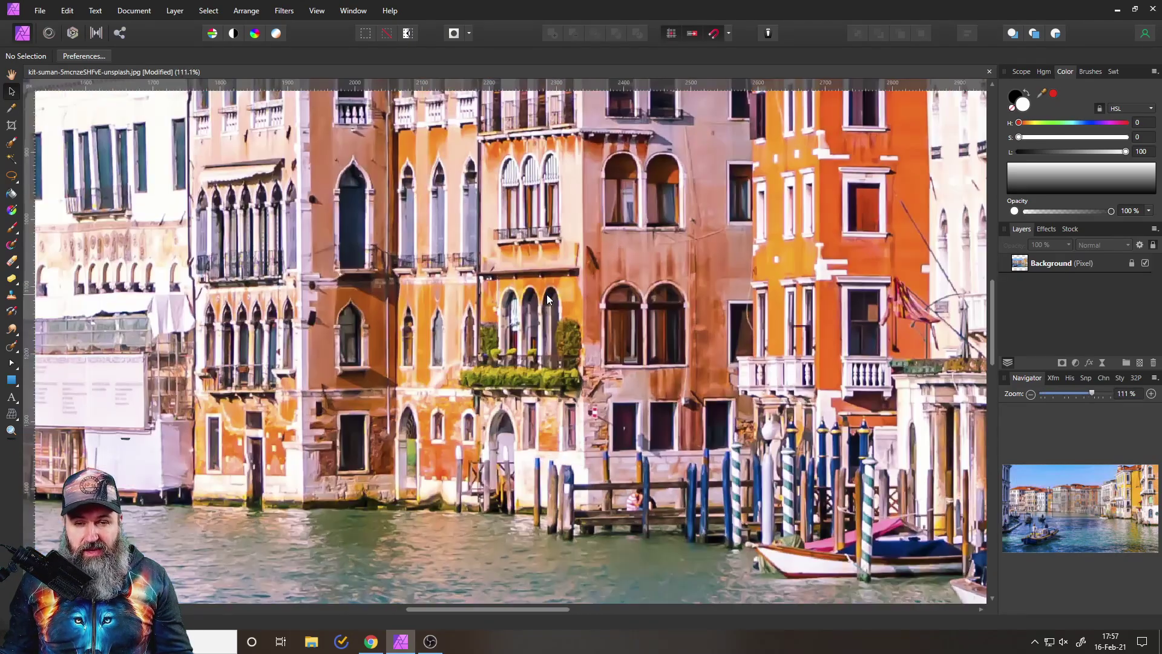
pyautogui.keyDown('ctrl'); pyautogui.scroll(1, 547, 296); pyautogui.keyUp('ctrl')
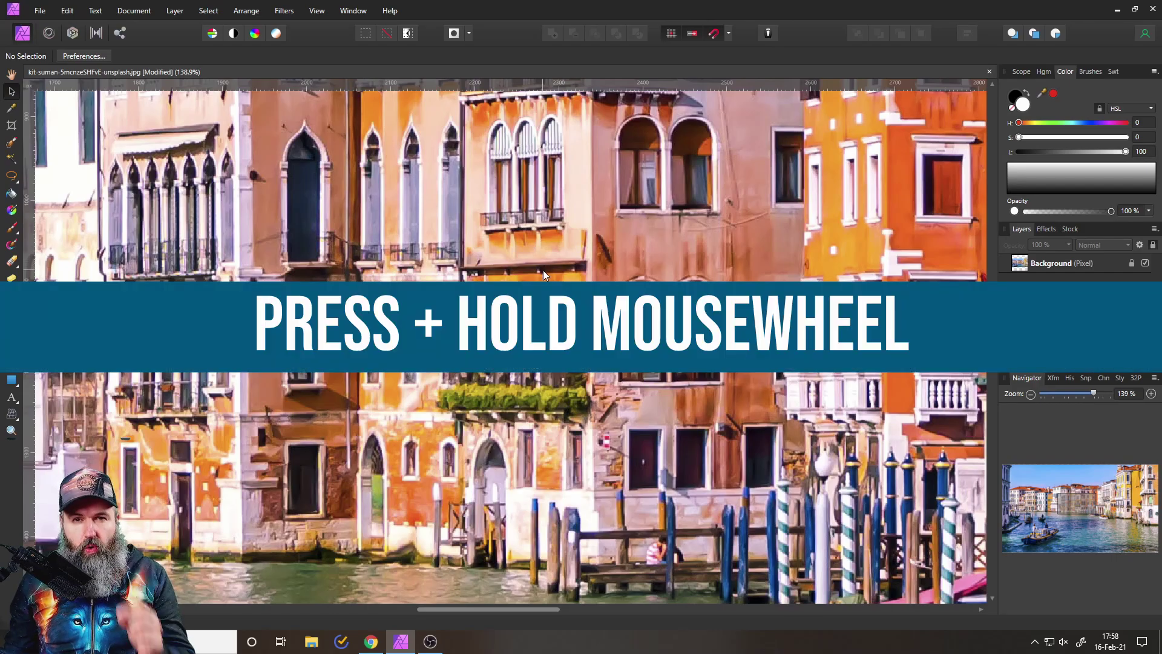
pyautogui.moveTo(509, 182); pyautogui.dragTo(541, 431)
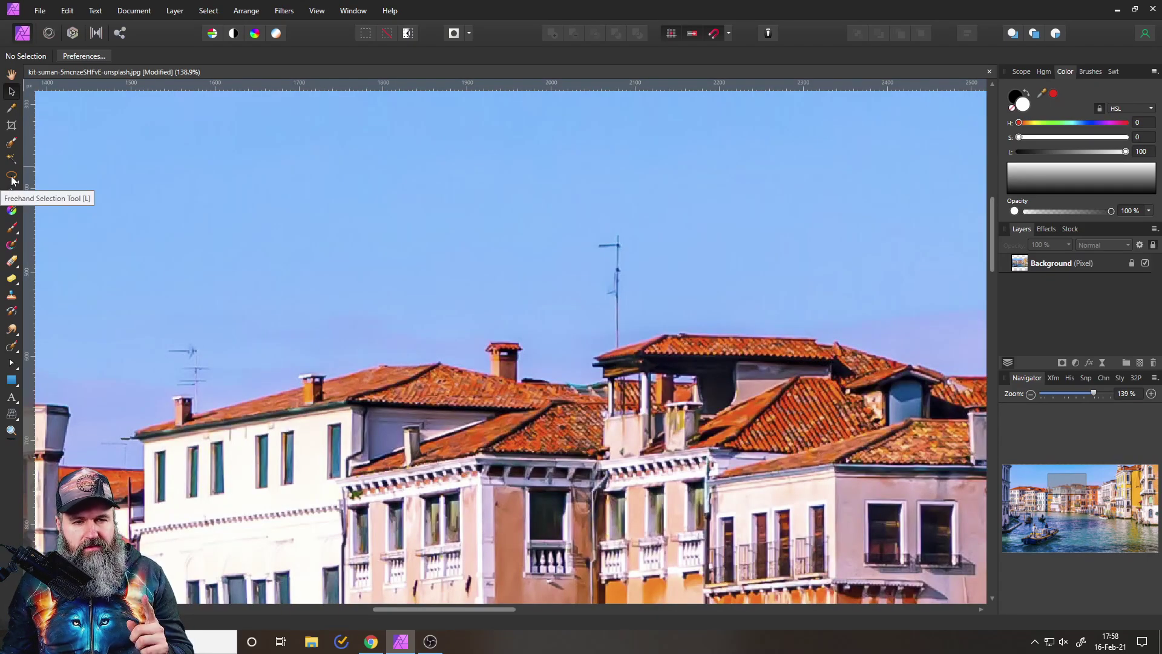
# With the Freehand Selection Tool, start a polygon outline over the sky, then cancel it.
pyautogui.click(11, 177)
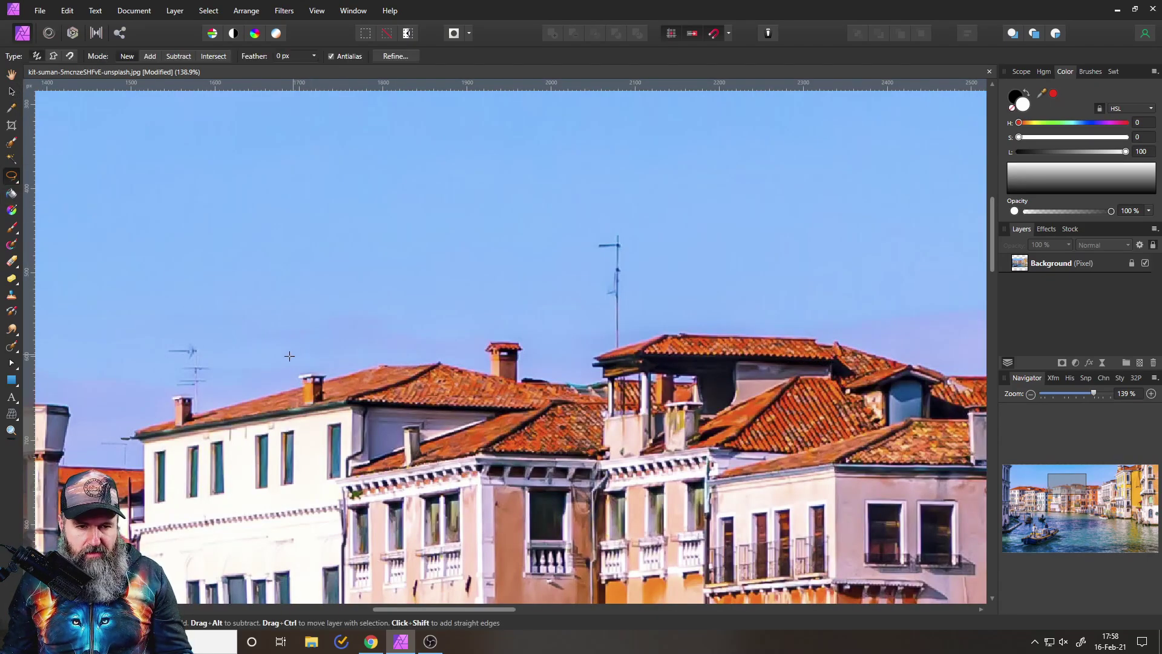
pyautogui.click(288, 355)
pyautogui.click(321, 278)
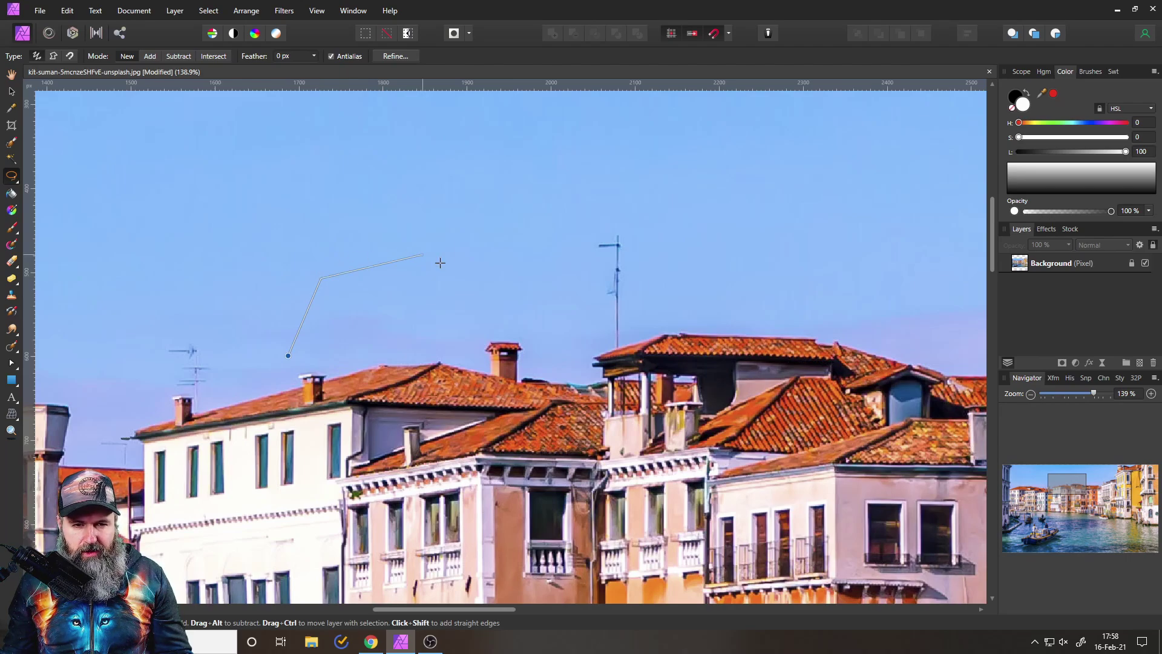
pyautogui.click(470, 304)
pyautogui.click(526, 228)
pyautogui.click(619, 191)
pyautogui.click(765, 253)
pyautogui.click(690, 296)
pyautogui.press('Escape')
# Draw and close a polygon selection over the rooftops, then deselect it with Ctrl+D.
pyautogui.moveTo(859, 337)
pyautogui.mouseDown()
pyautogui.moveTo(545, 267)
pyautogui.moveTo(549, 133)
pyautogui.moveTo(696, 260)
pyautogui.moveTo(804, 377)
pyautogui.mouseUp()
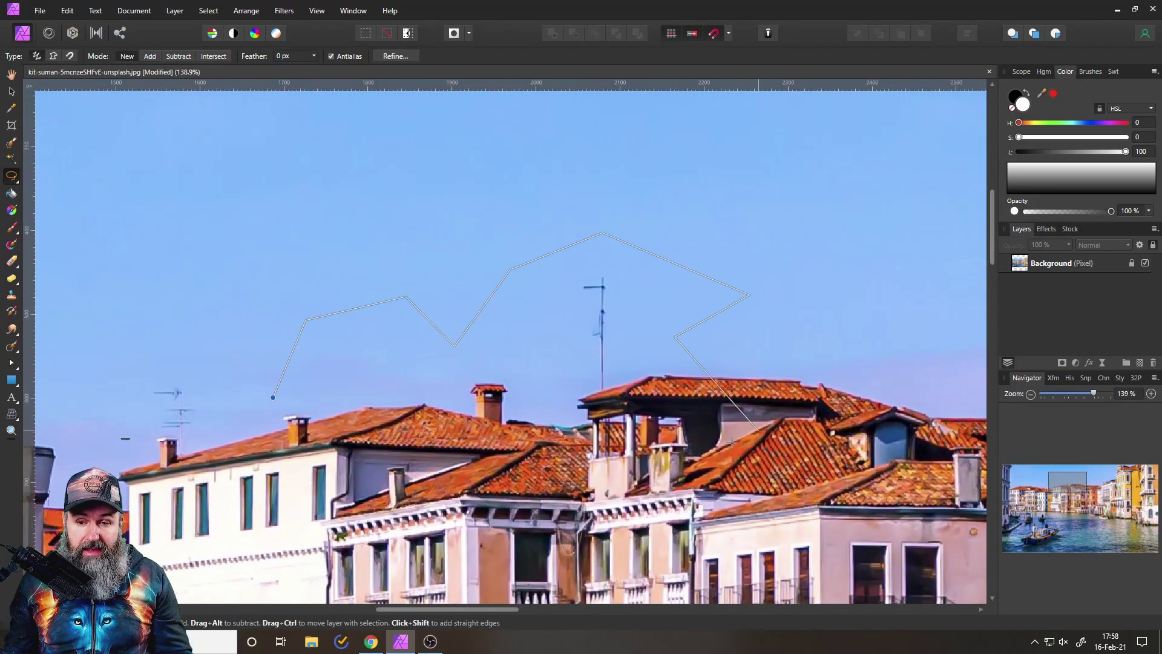
pyautogui.click(654, 363)
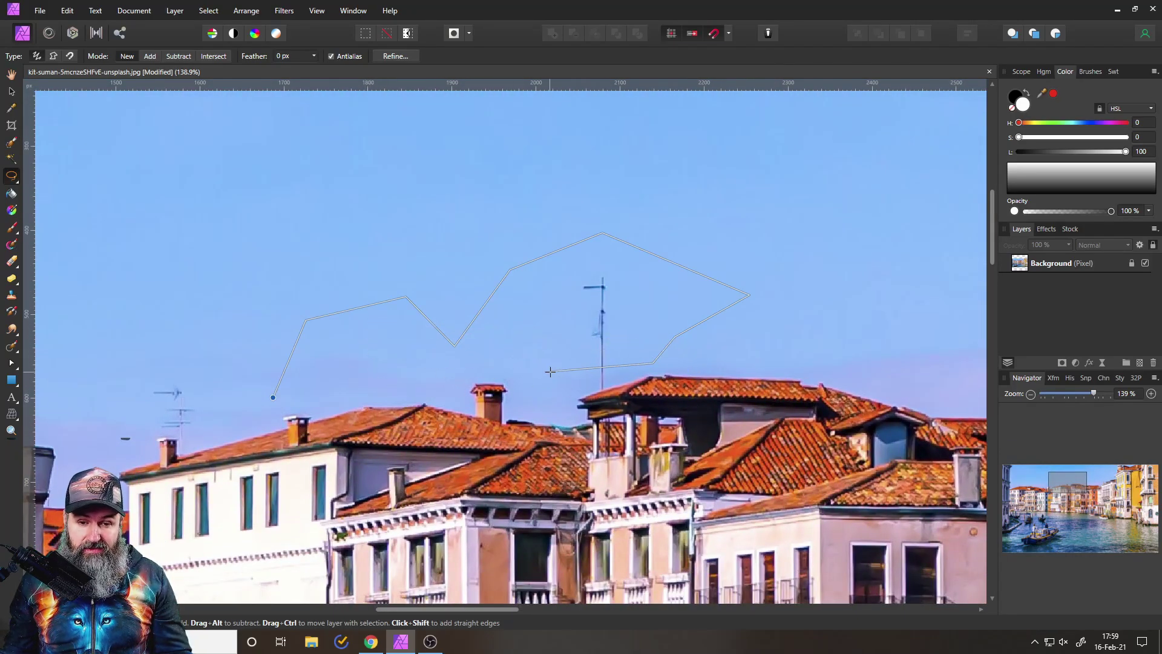
pyautogui.click(463, 366)
pyautogui.doubleClick(404, 391)
pyautogui.hscroll(-3, 431, 371)
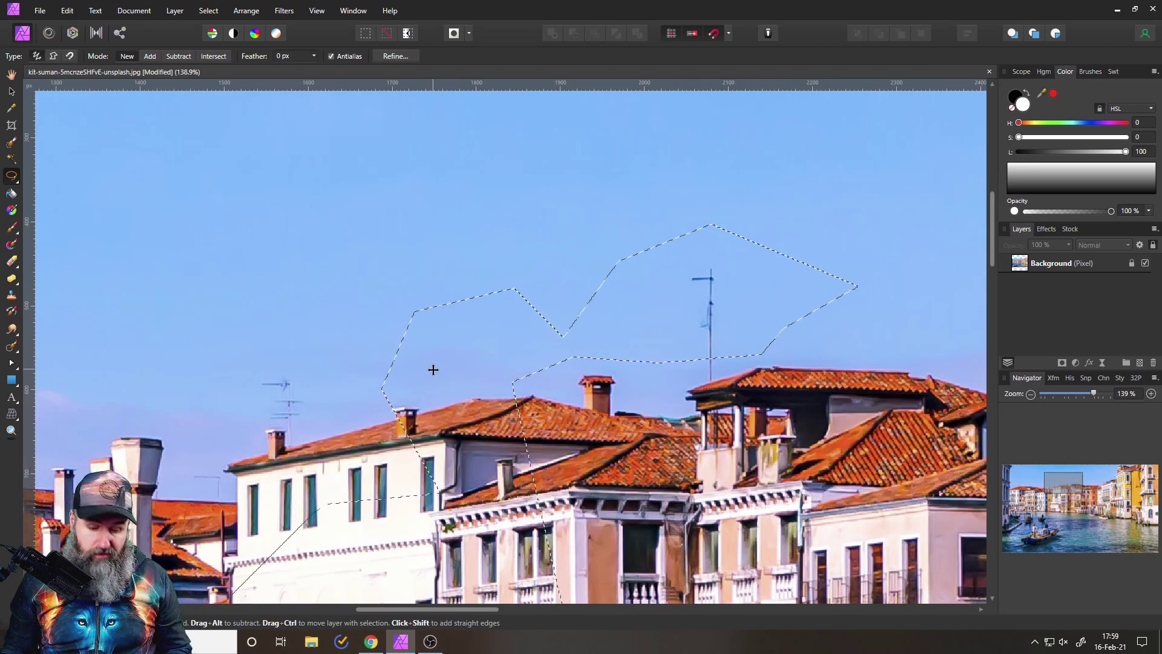
pyautogui.hotkey('ctrl', 'd')
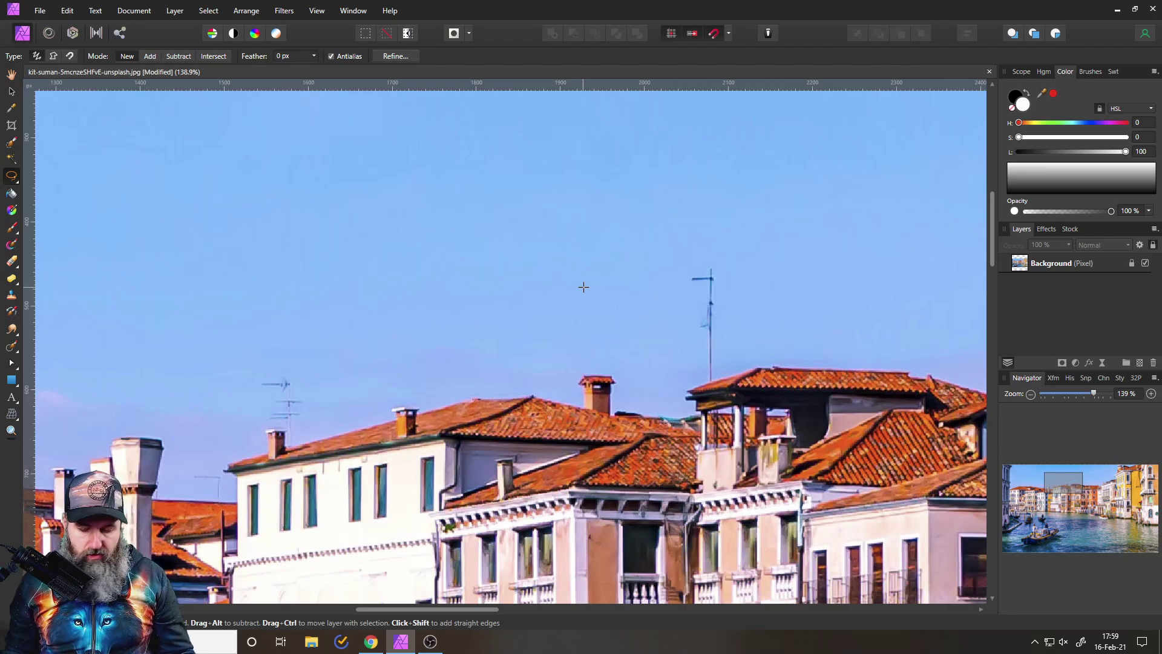
# View the photo fitted (Ctrl+0), at 100% (Ctrl+1), at 400%, then fitted again.
pyautogui.hotkey('ctrl', '0')
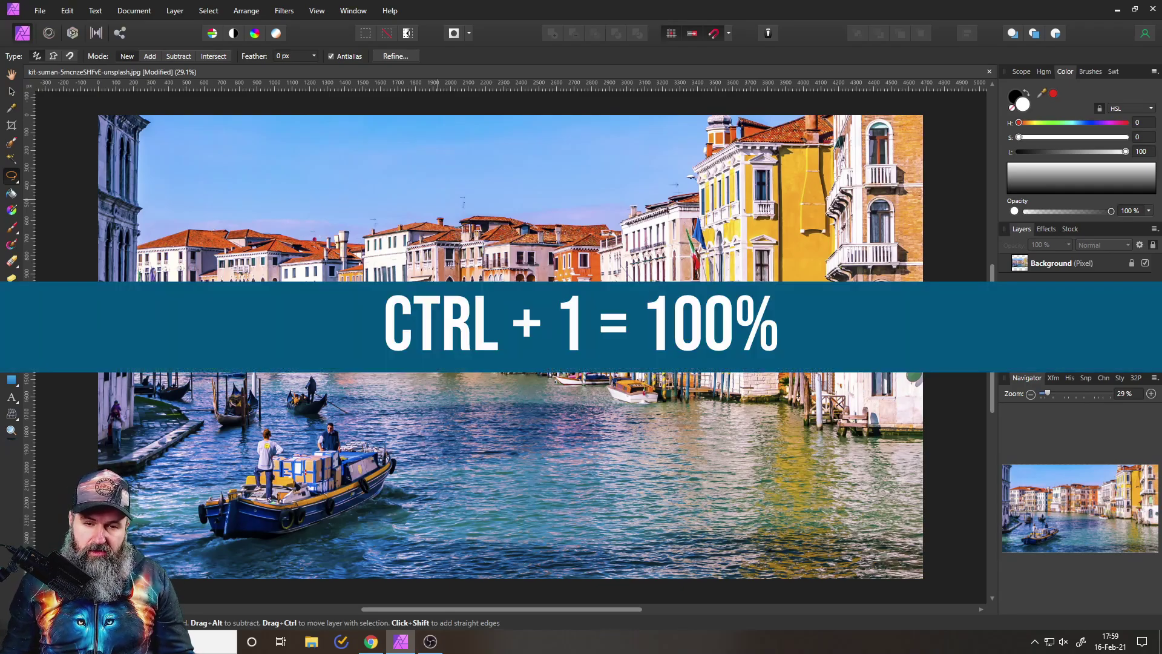
pyautogui.hotkey('ctrl', '1')
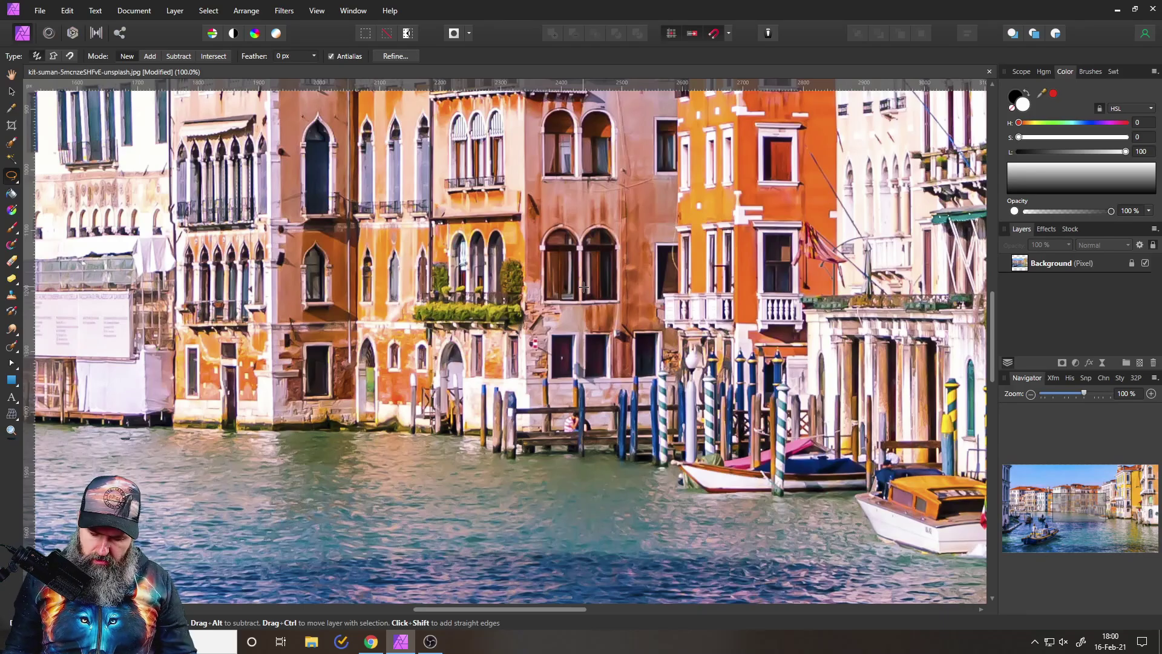
pyautogui.scroll(3, 583, 286)
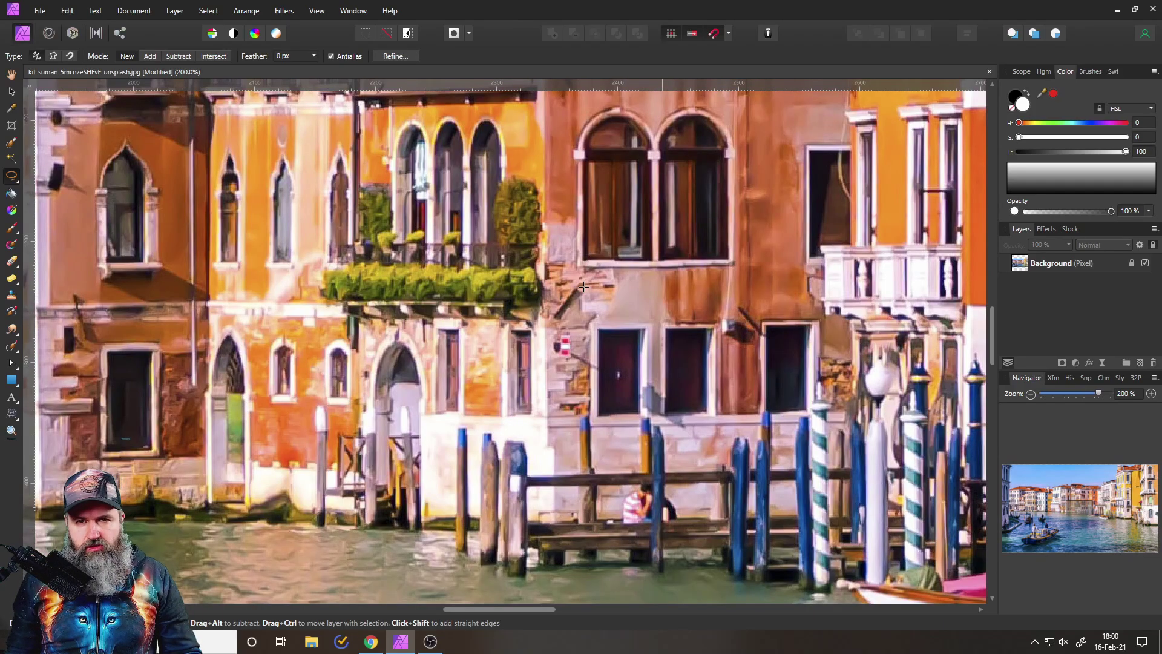
pyautogui.scroll(3, 583, 286)
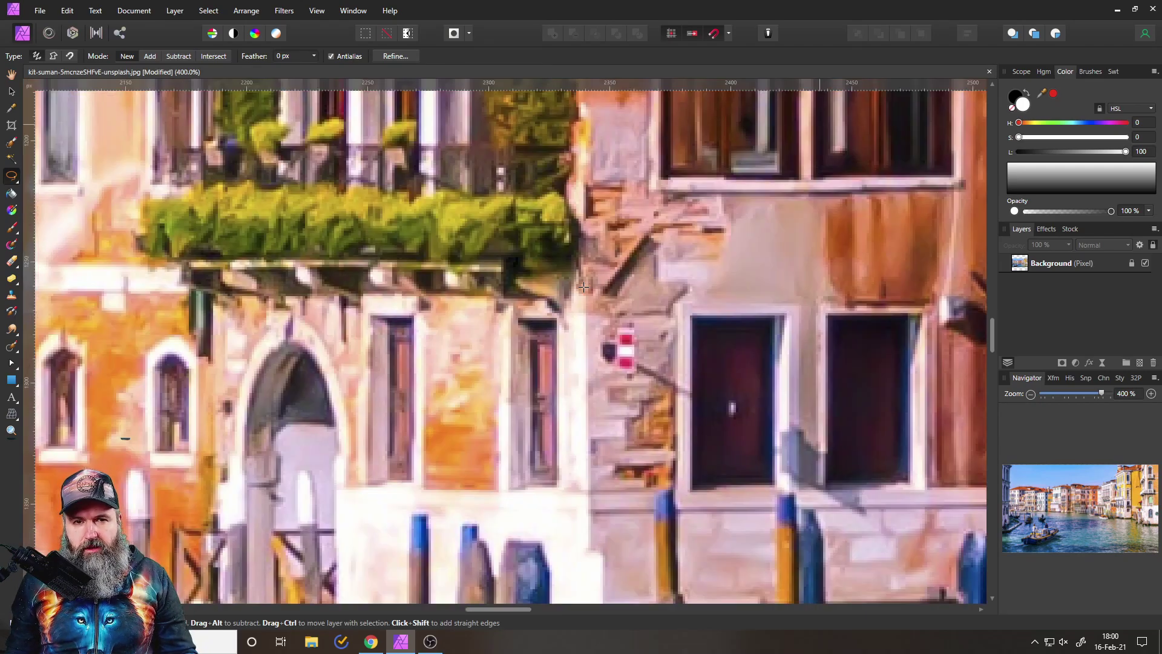
pyautogui.hotkey('ctrl', '0')
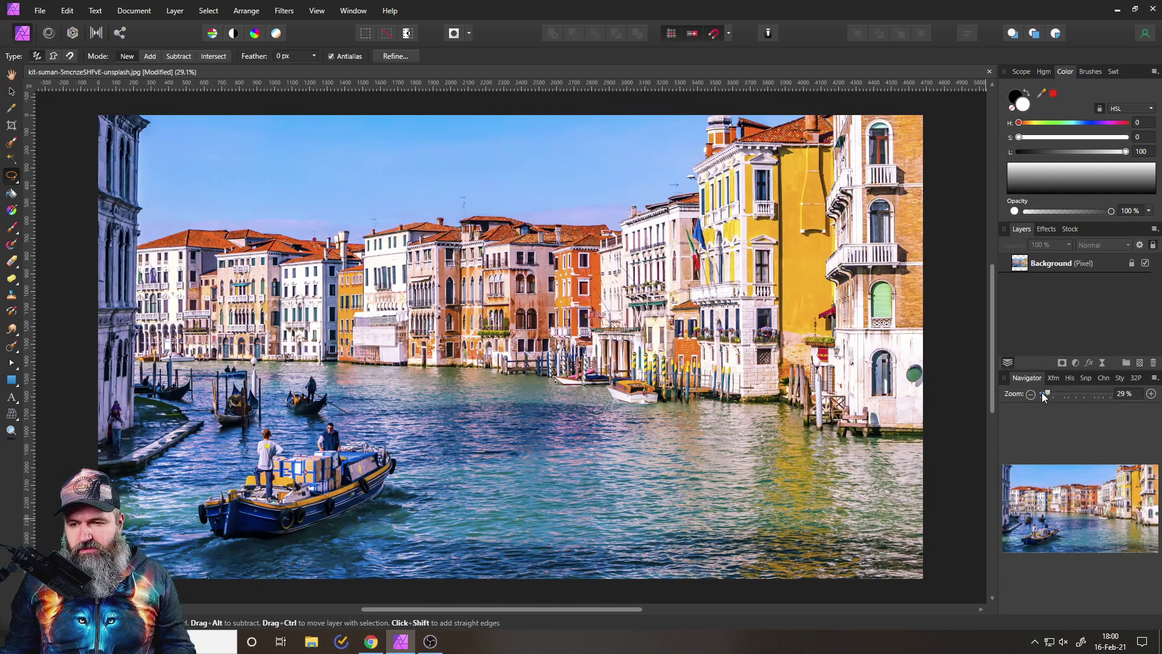
# Use the Navigator slider and view box to zoom to 200% and 500%, settling at 200% on the yellow building.
pyautogui.moveTo(1048, 393); pyautogui.dragTo(1087, 392)
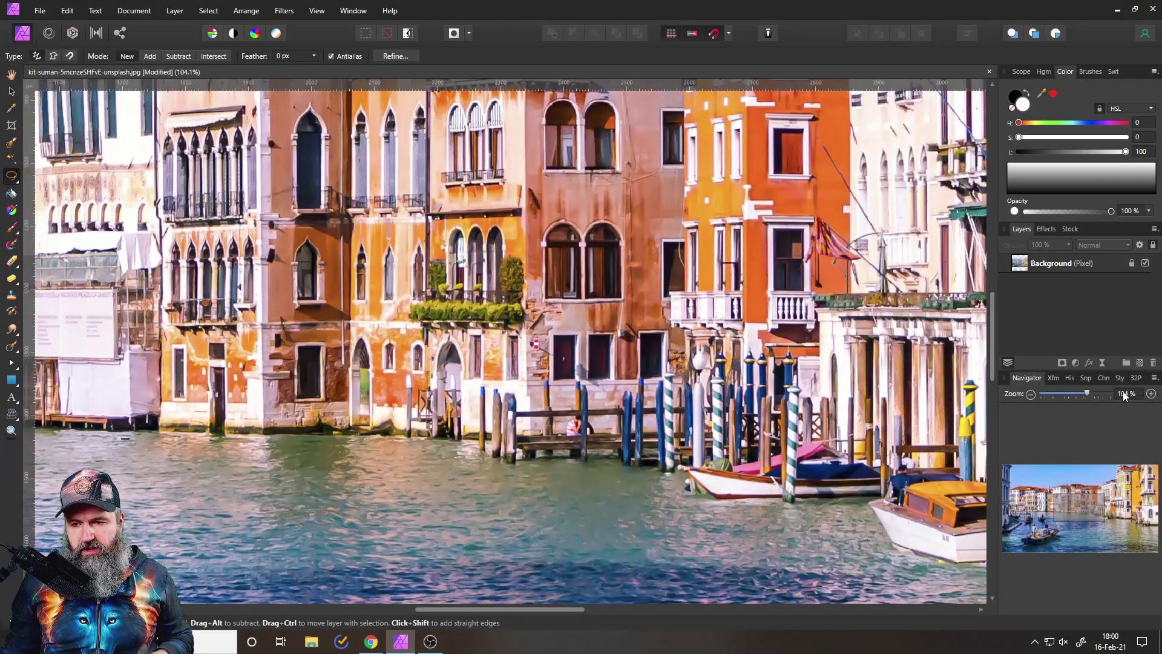
pyautogui.press('b')
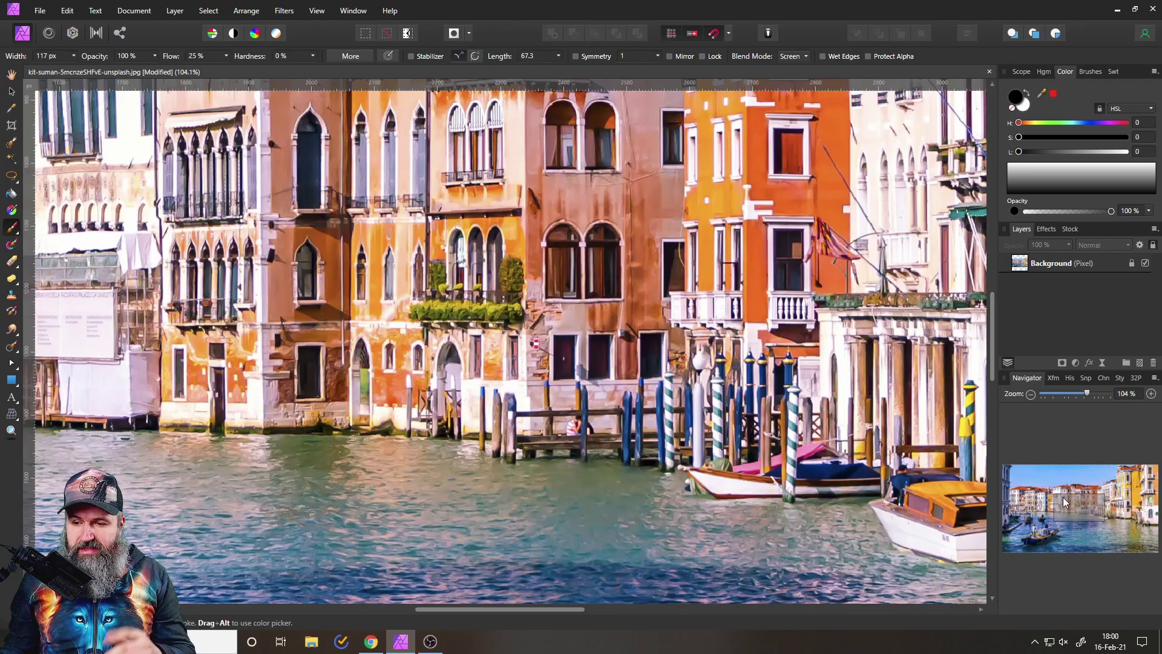
pyautogui.moveTo(1073, 509)
pyautogui.mouseDown()
pyautogui.moveTo(1055, 487)
pyautogui.moveTo(1063, 502)
pyautogui.moveTo(1062, 486)
pyautogui.moveTo(1124, 488)
pyautogui.moveTo(1107, 510)
pyautogui.moveTo(1068, 509)
pyautogui.mouseUp()
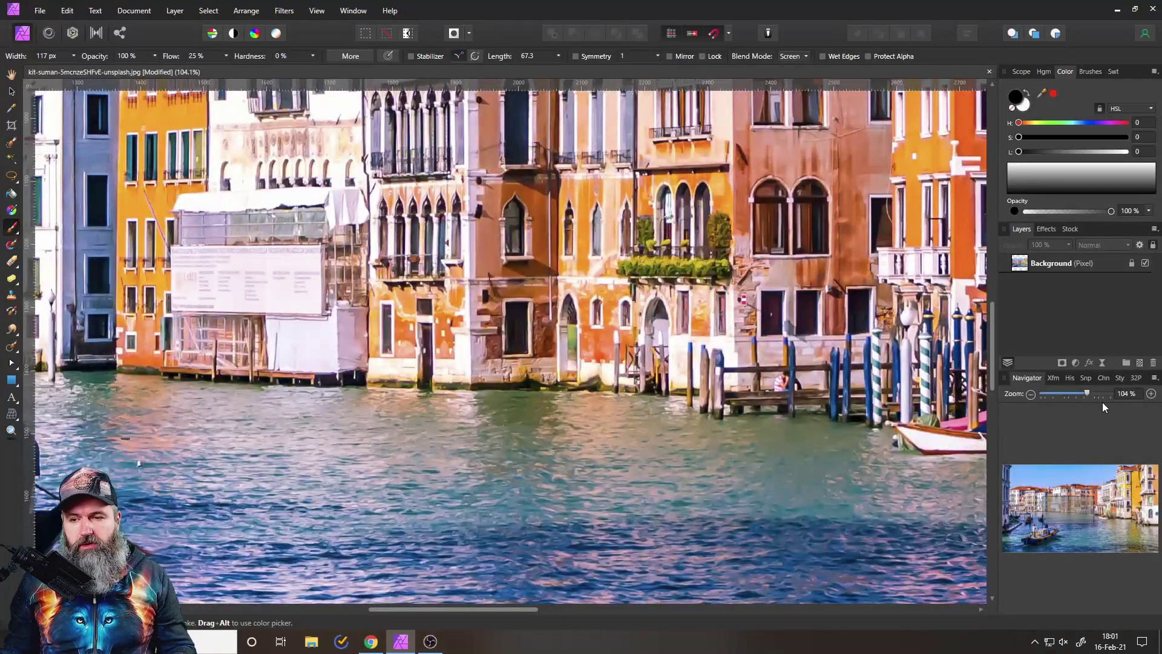
pyautogui.moveTo(1090, 393); pyautogui.dragTo(1098, 393)
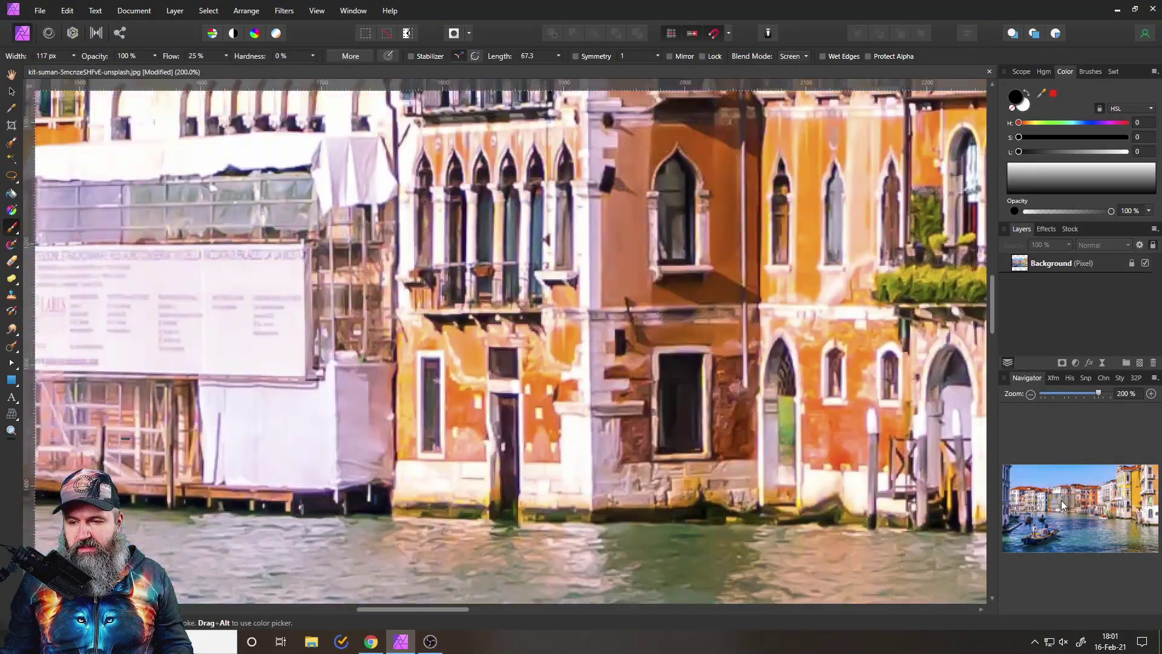
pyautogui.moveTo(1062, 500); pyautogui.dragTo(1047, 477)
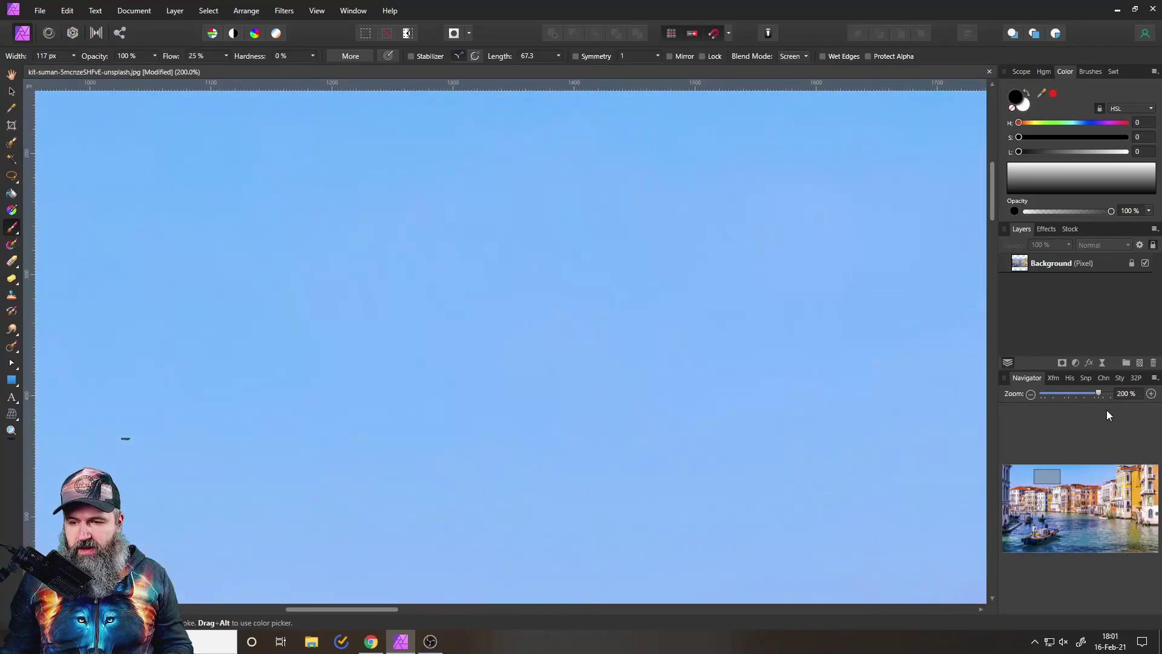
pyautogui.moveTo(1097, 391)
pyautogui.mouseDown()
pyautogui.moveTo(1086, 394)
pyautogui.moveTo(1103, 394)
pyautogui.mouseUp()
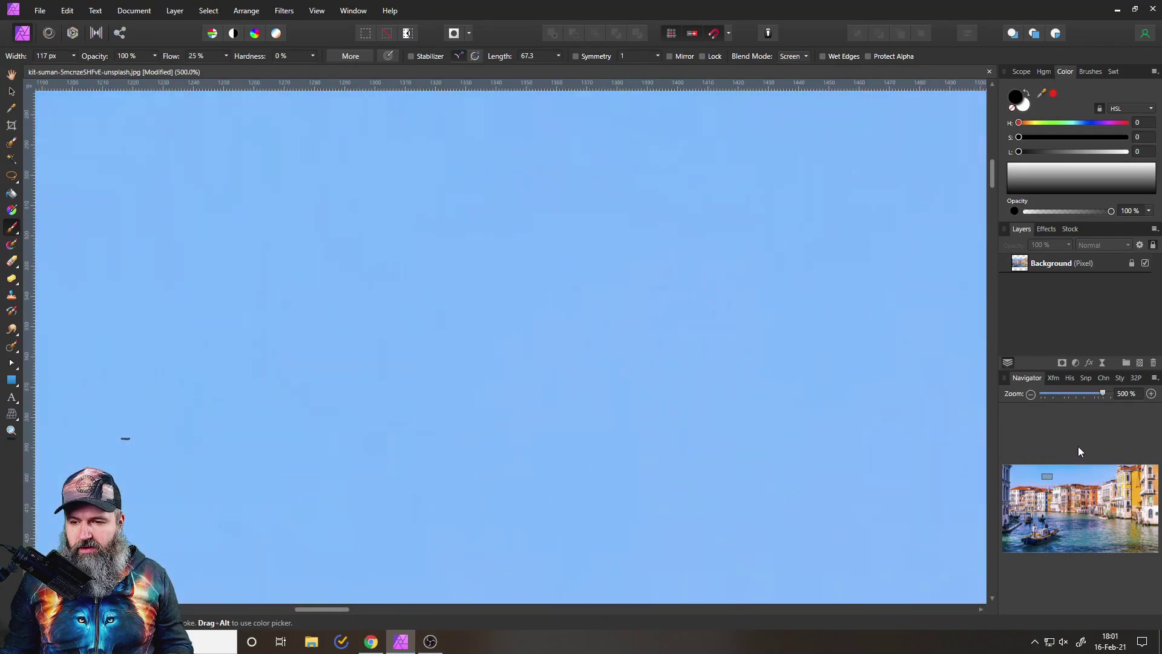
pyautogui.moveTo(1047, 478); pyautogui.dragTo(1127, 498)
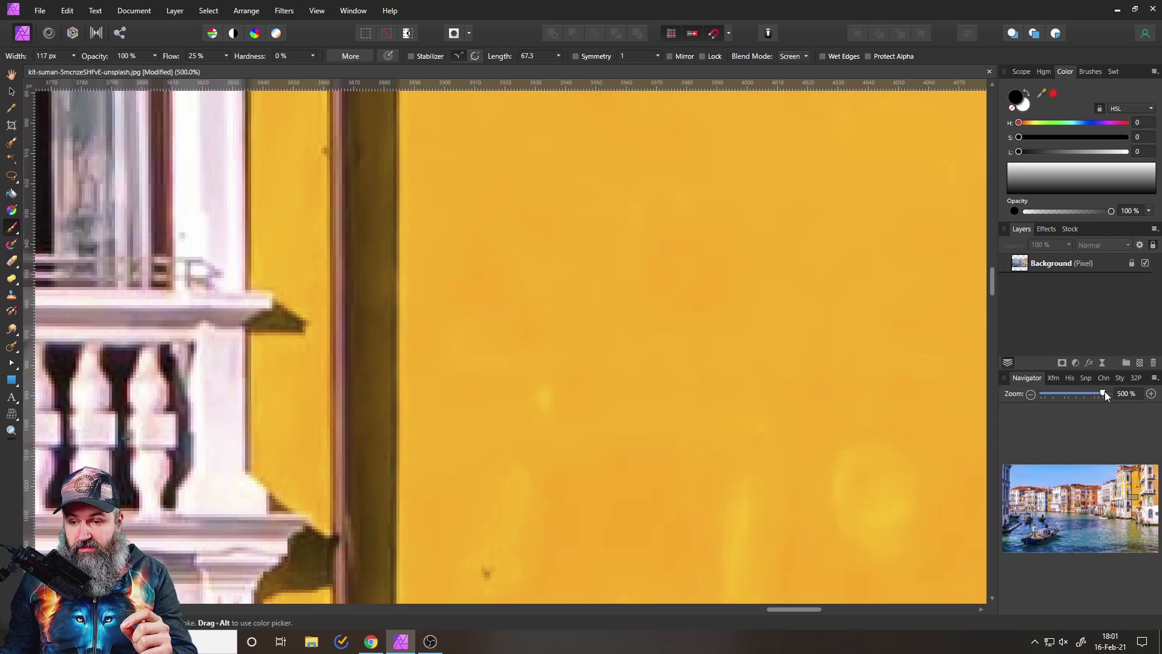
pyautogui.moveTo(1104, 393); pyautogui.dragTo(1097, 394)
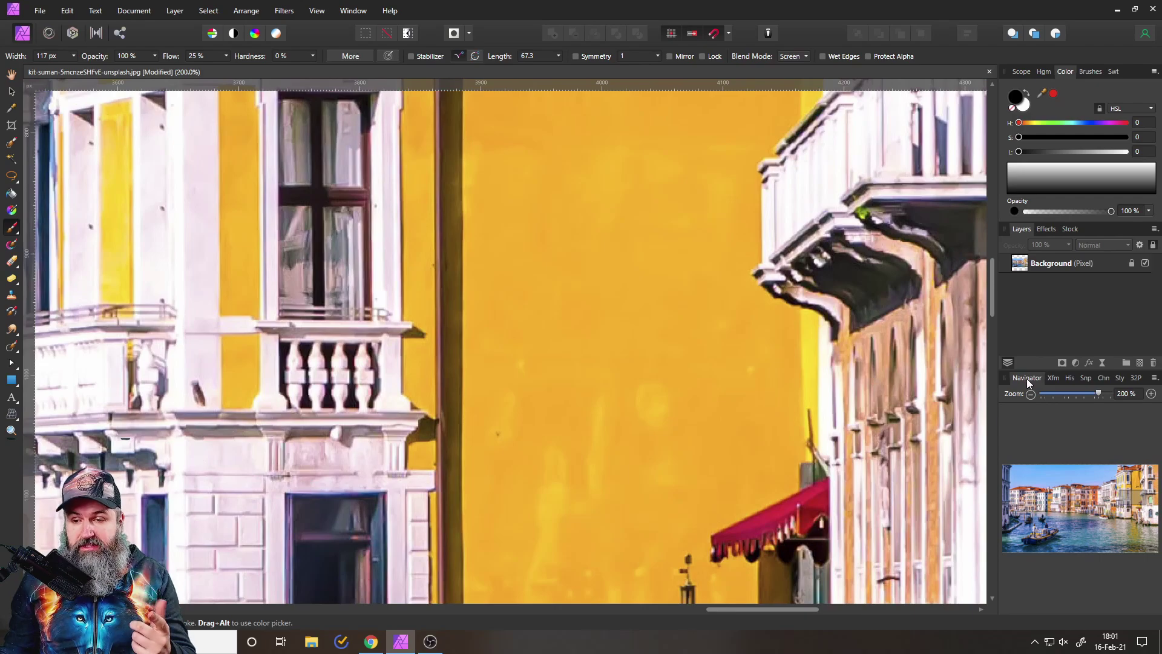
# Float and resize the Navigator, pan its view box to the tiled-roof buildings, then redock it.
pyautogui.moveTo(1027, 378); pyautogui.dragTo(162, 6)
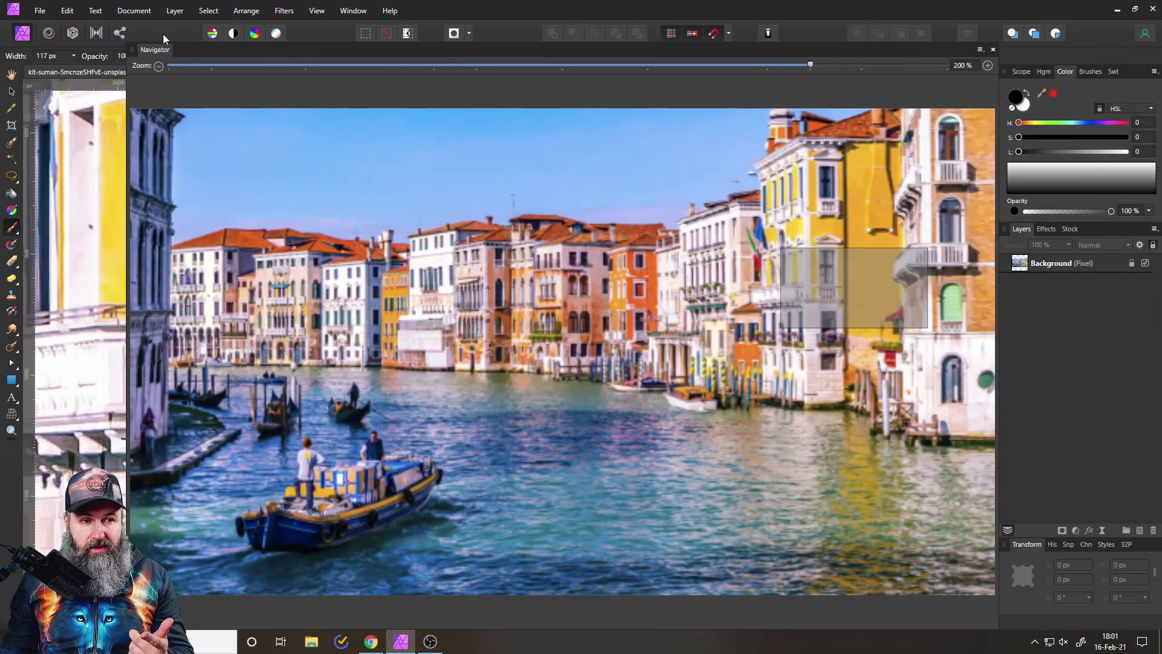
pyautogui.moveTo(125, 44); pyautogui.dragTo(562, 308)
pyautogui.moveTo(645, 313); pyautogui.dragTo(330, 129)
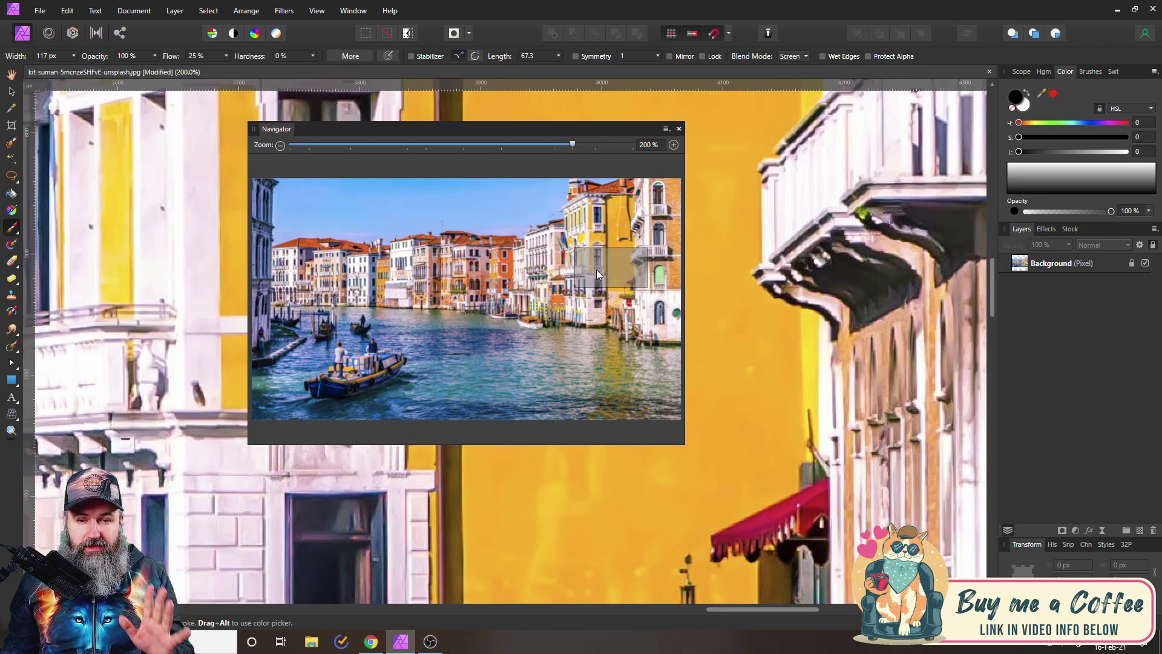
pyautogui.moveTo(597, 273); pyautogui.dragTo(453, 260)
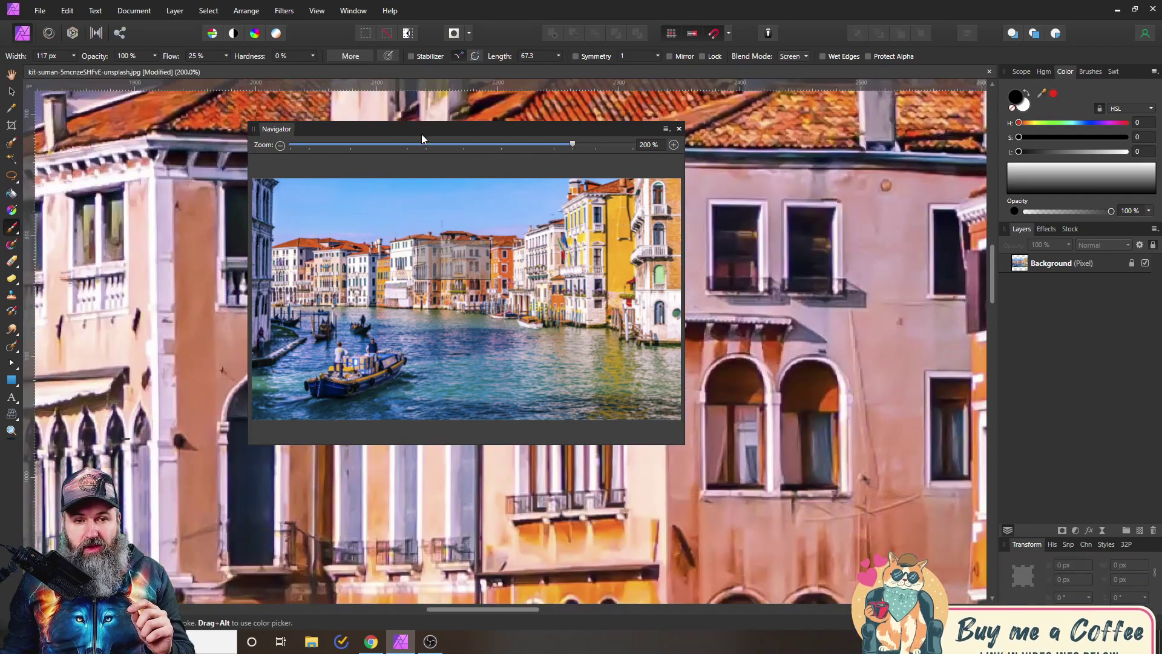
pyautogui.moveTo(481, 121); pyautogui.dragTo(772, 143)
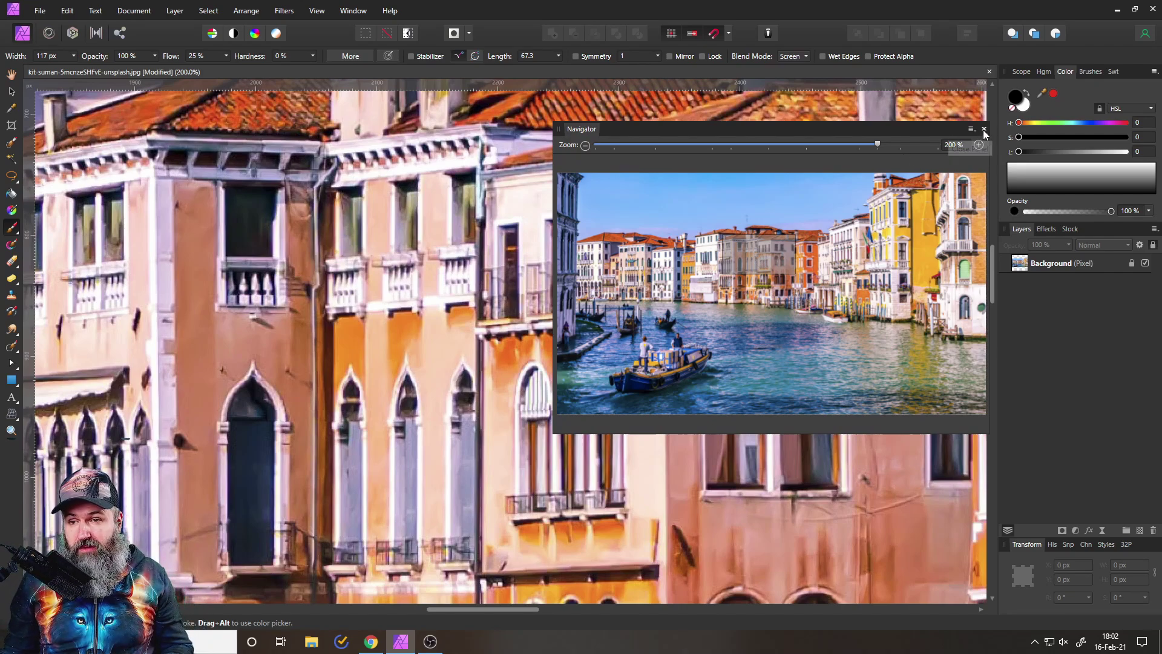
pyautogui.moveTo(585, 129); pyautogui.dragTo(1041, 543)
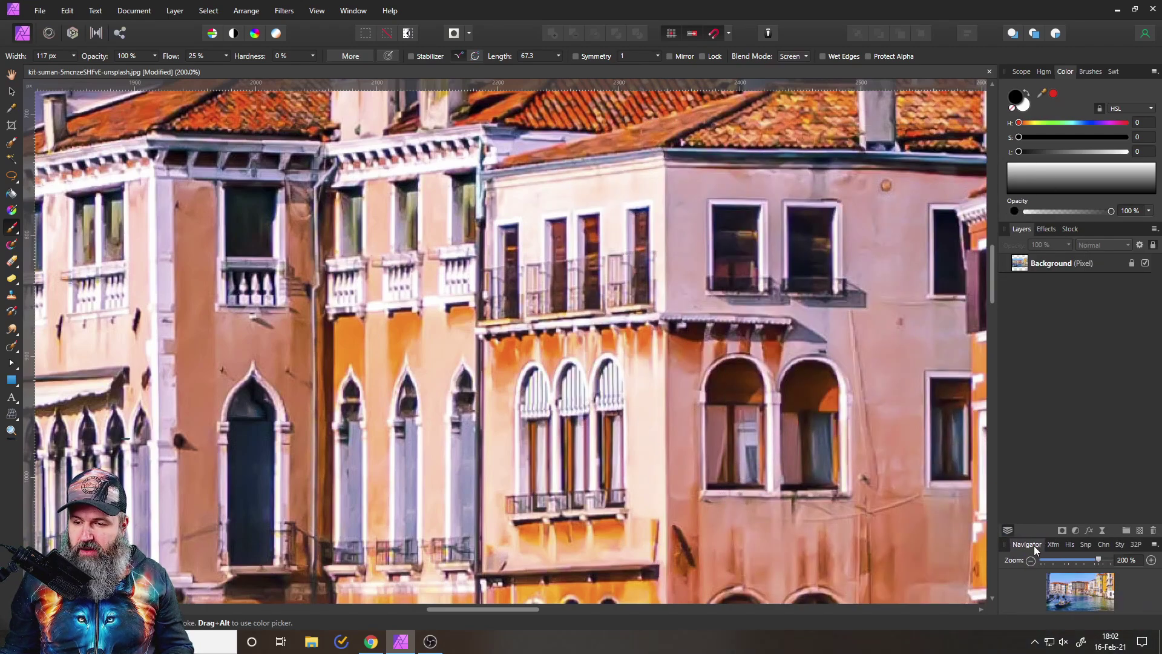
# Uncheck Navigator under View > Studio so the Transform panel shows instead.
pyautogui.click(315, 11)
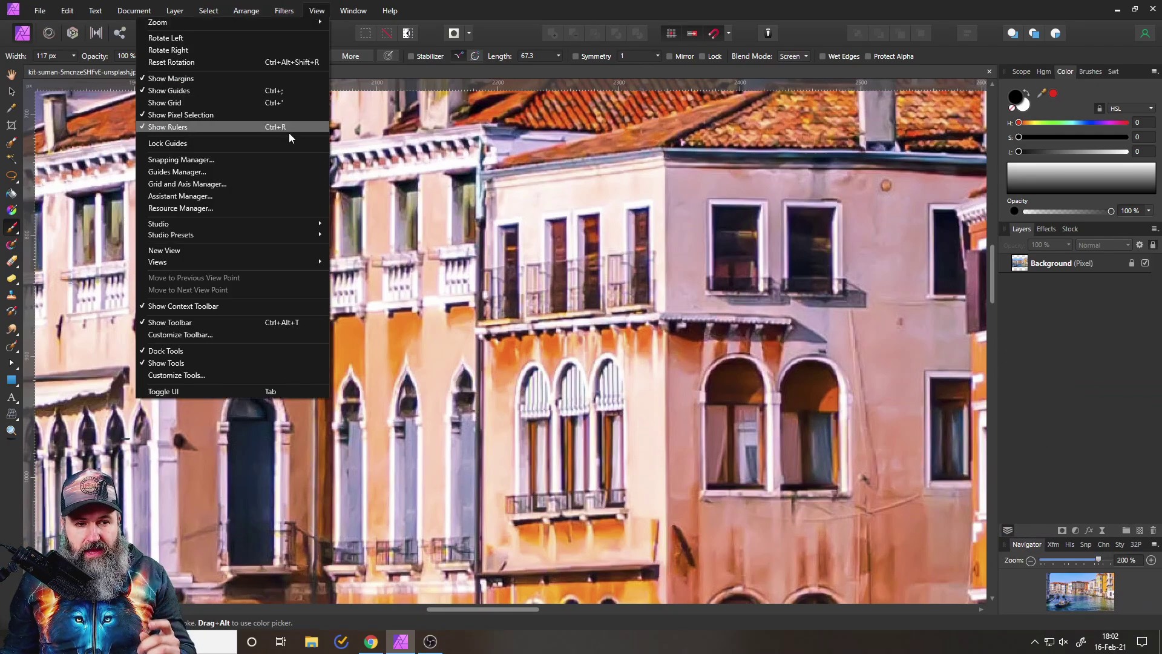
pyautogui.moveTo(293, 227)
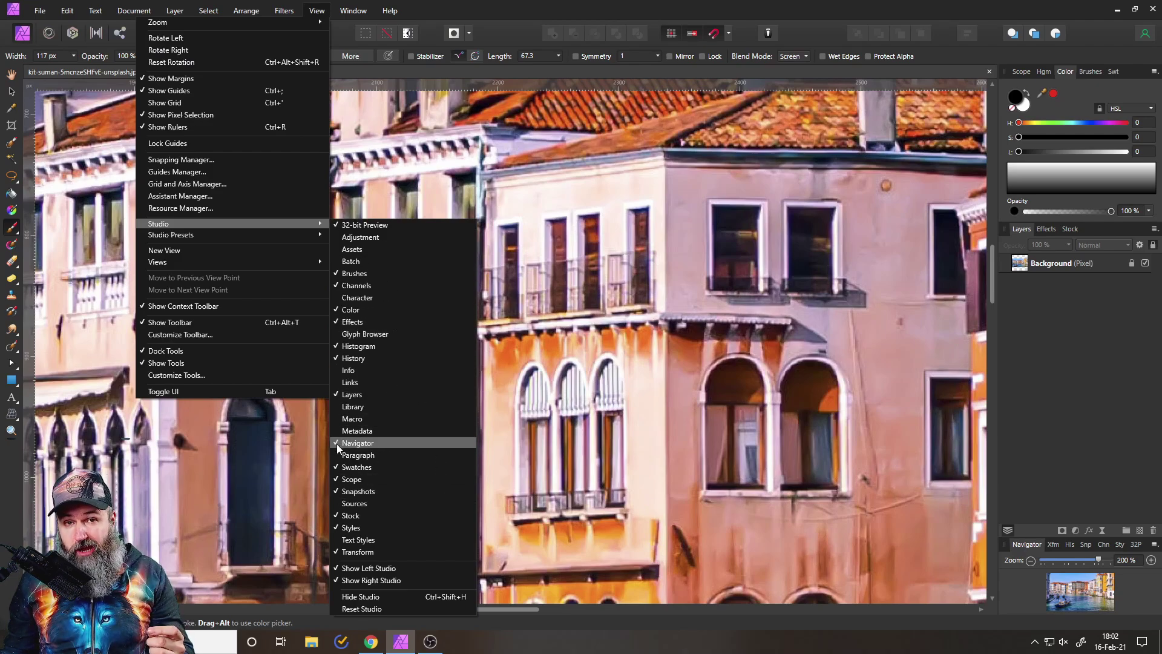
pyautogui.click(476, 5)
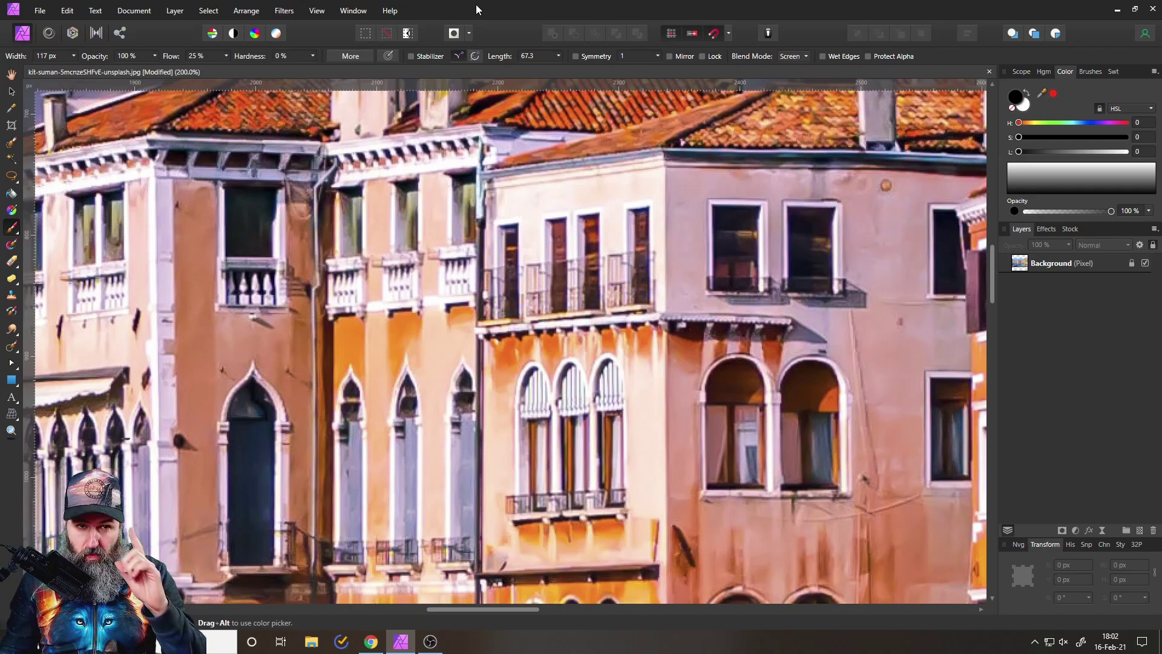
# Create a New View of the photo and switch between the 200% and 29.1% tabs, ending on 29.1%.
pyautogui.click(315, 11)
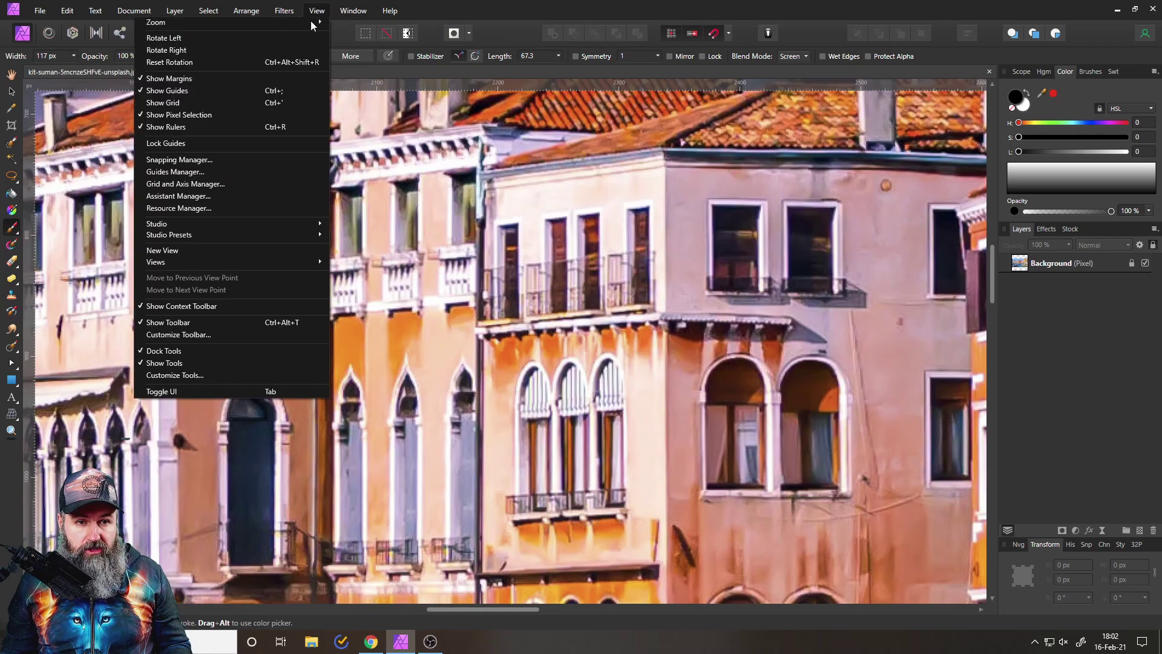
pyautogui.click(191, 252)
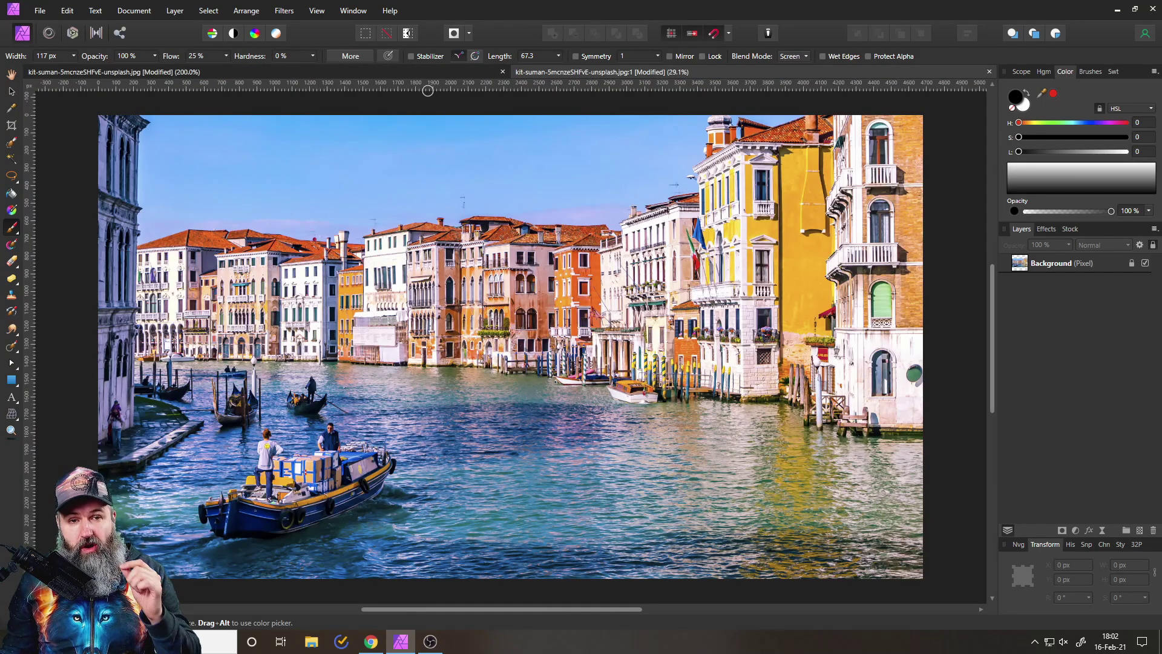
pyautogui.click(417, 71)
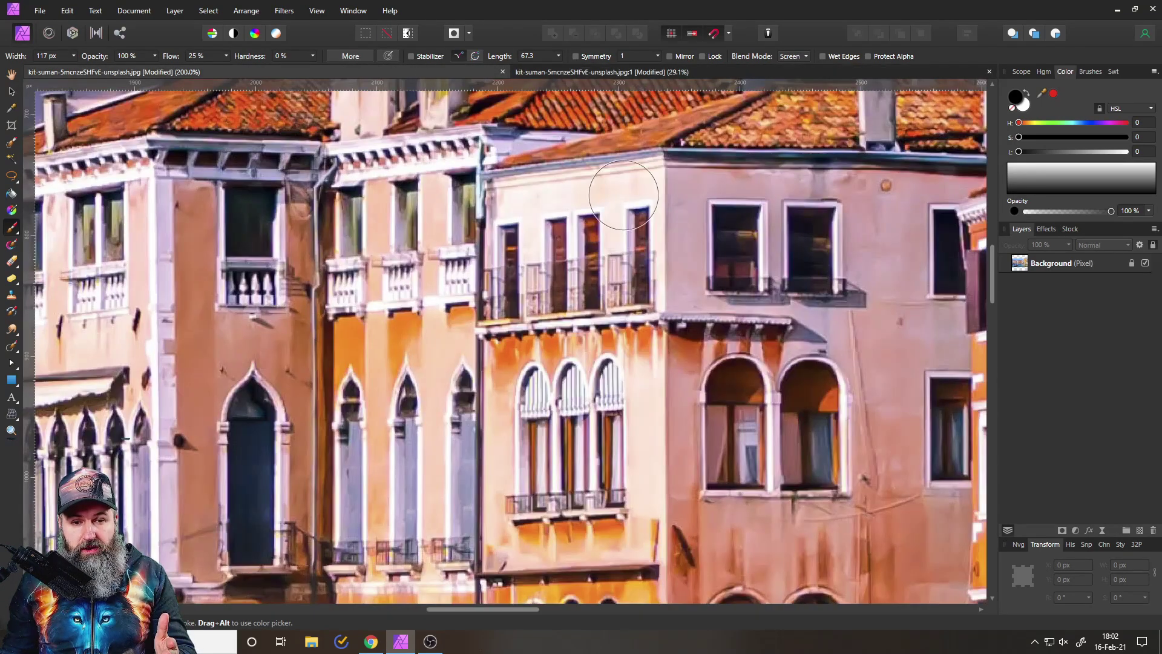
pyautogui.click(572, 72)
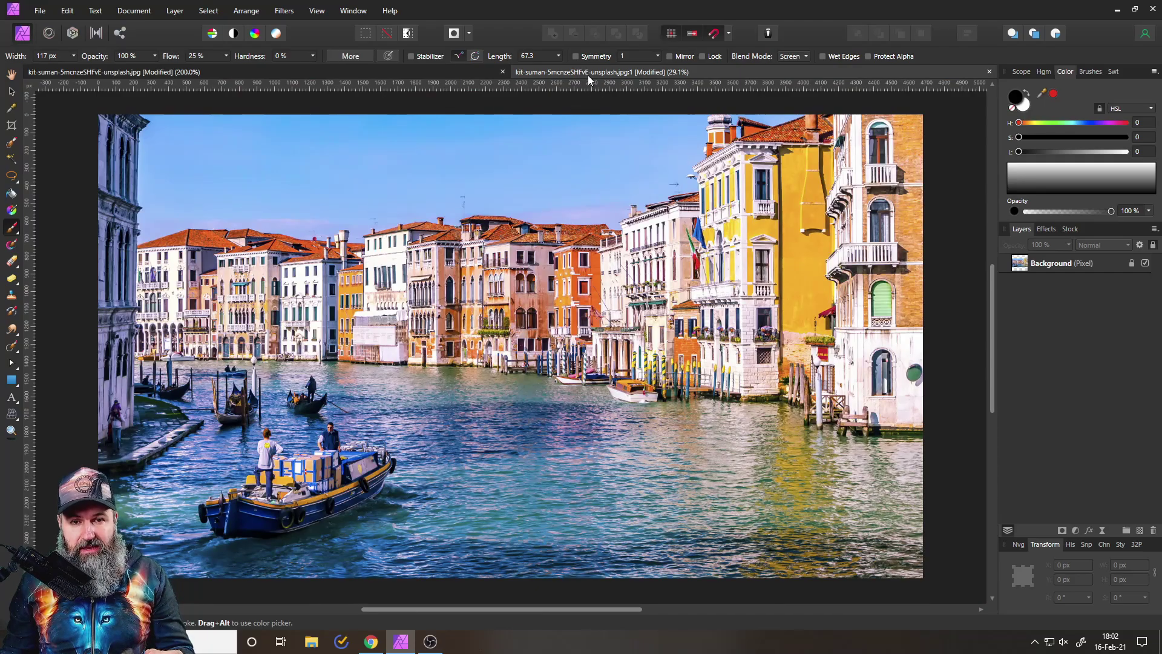
# Float and resize the second view, pan the close-up, dock it back, and return to the whole-image tab.
pyautogui.moveTo(587, 75); pyautogui.dragTo(655, 90)
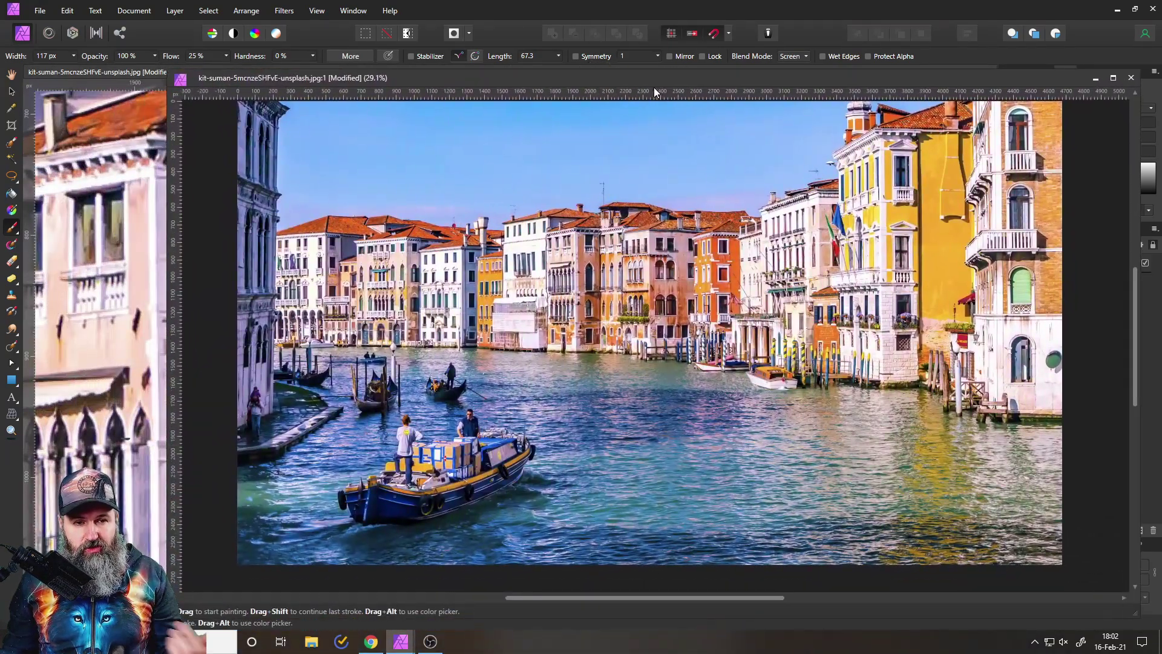
pyautogui.moveTo(173, 225); pyautogui.dragTo(870, 239)
pyautogui.moveTo(536, 238)
pyautogui.mouseDown()
pyautogui.moveTo(332, 268)
pyautogui.moveTo(511, 266)
pyautogui.moveTo(460, 233)
pyautogui.moveTo(603, 243)
pyautogui.moveTo(696, 216)
pyautogui.mouseUp()
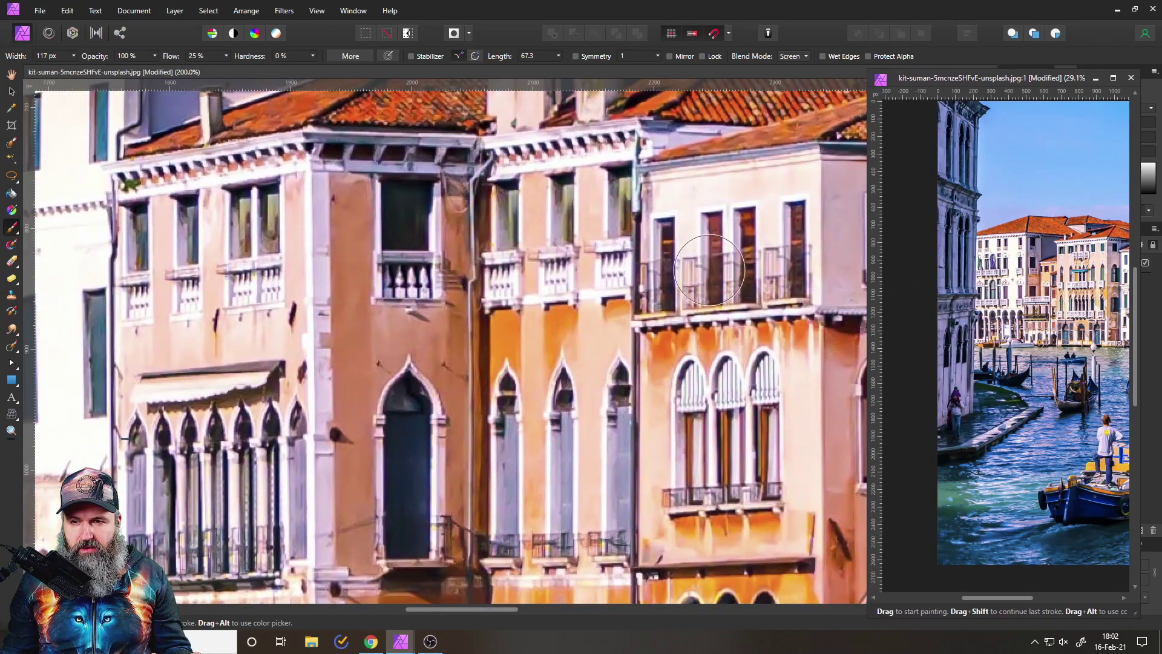
pyautogui.moveTo(956, 80); pyautogui.dragTo(643, 109)
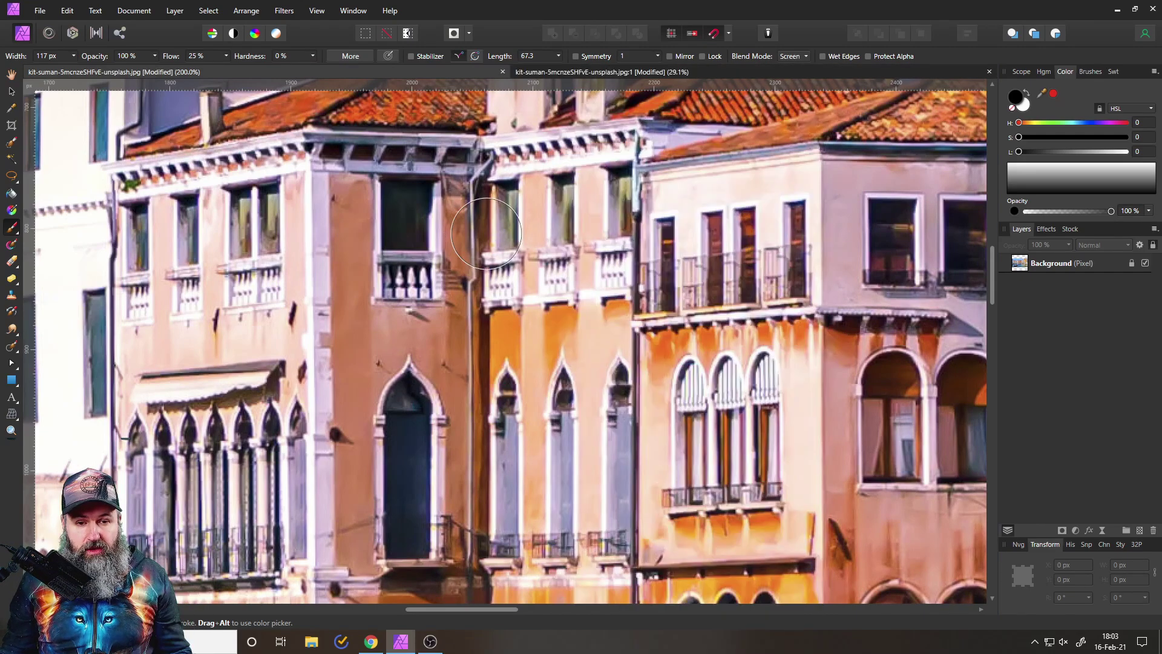
pyautogui.scroll(5, 402, 337)
pyautogui.scroll(5, 481, 377)
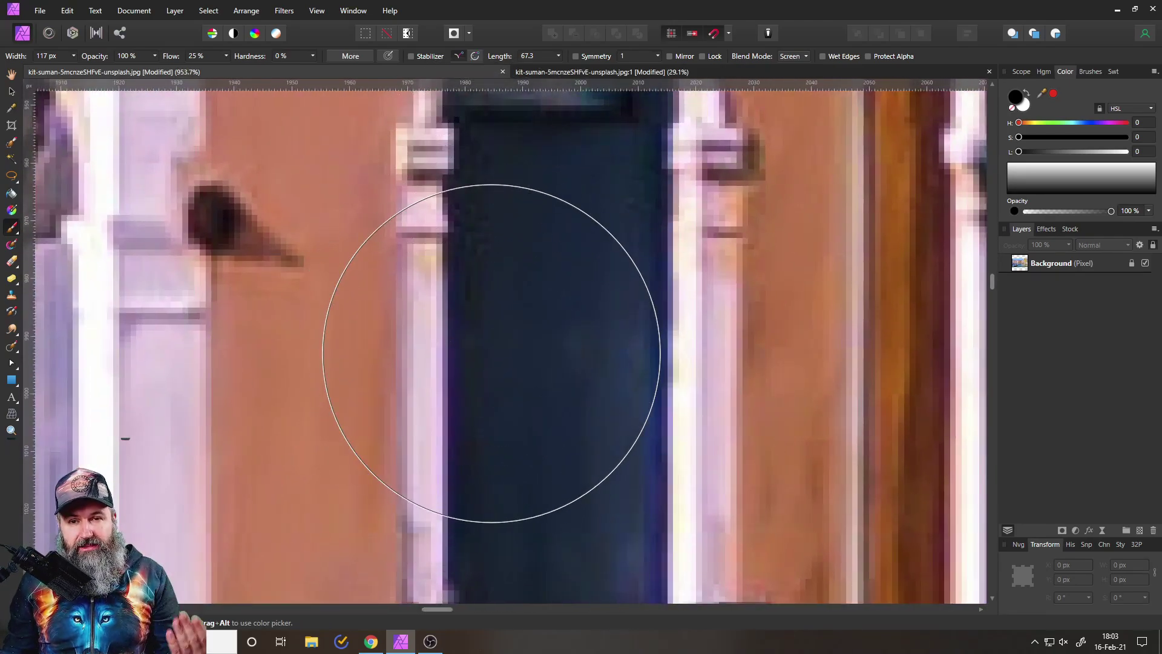
pyautogui.click(586, 71)
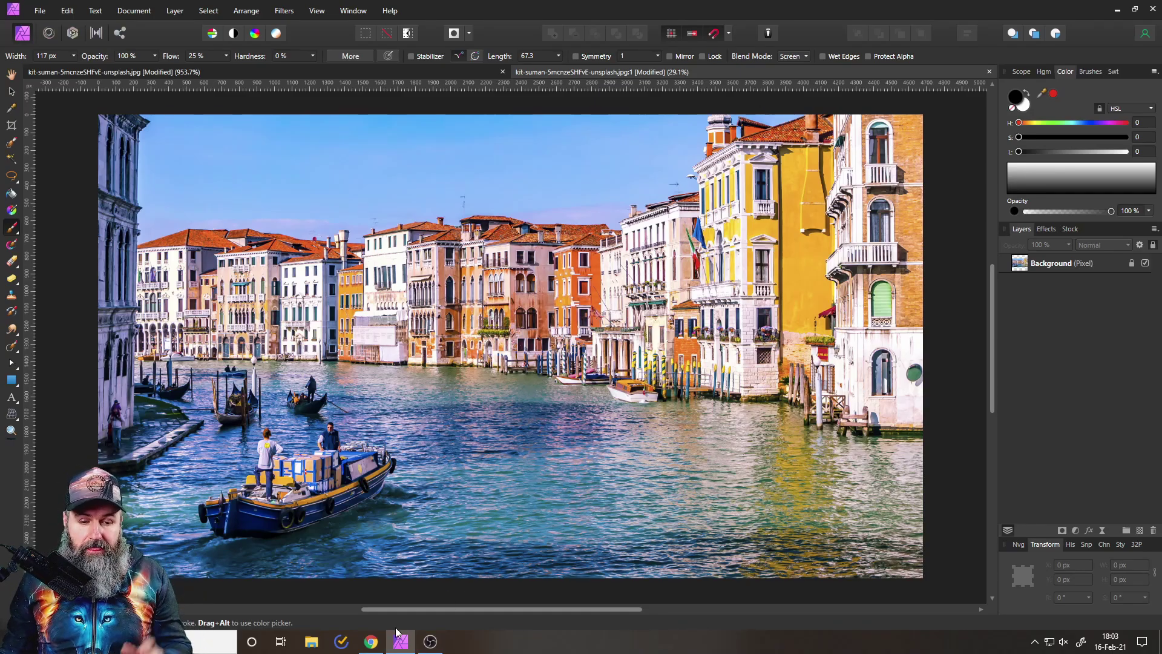
pyautogui.click(370, 642)
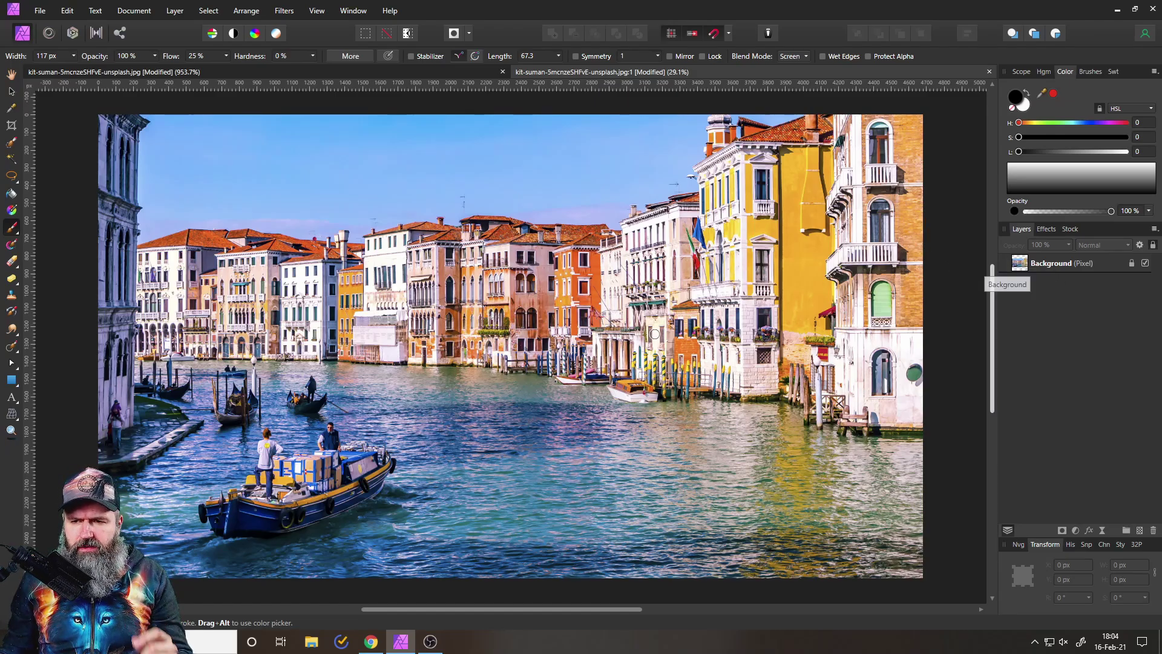
pyautogui.scroll(5, 587, 343)
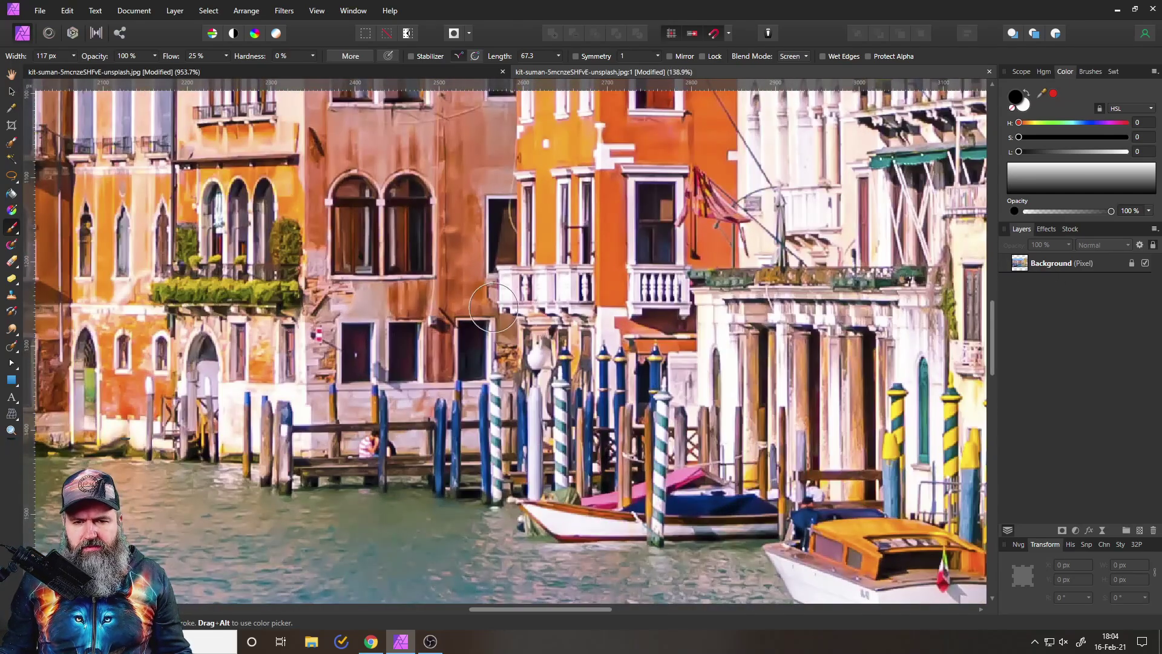
pyautogui.click(1030, 266)
pyautogui.hotkey('ctrl', '0')
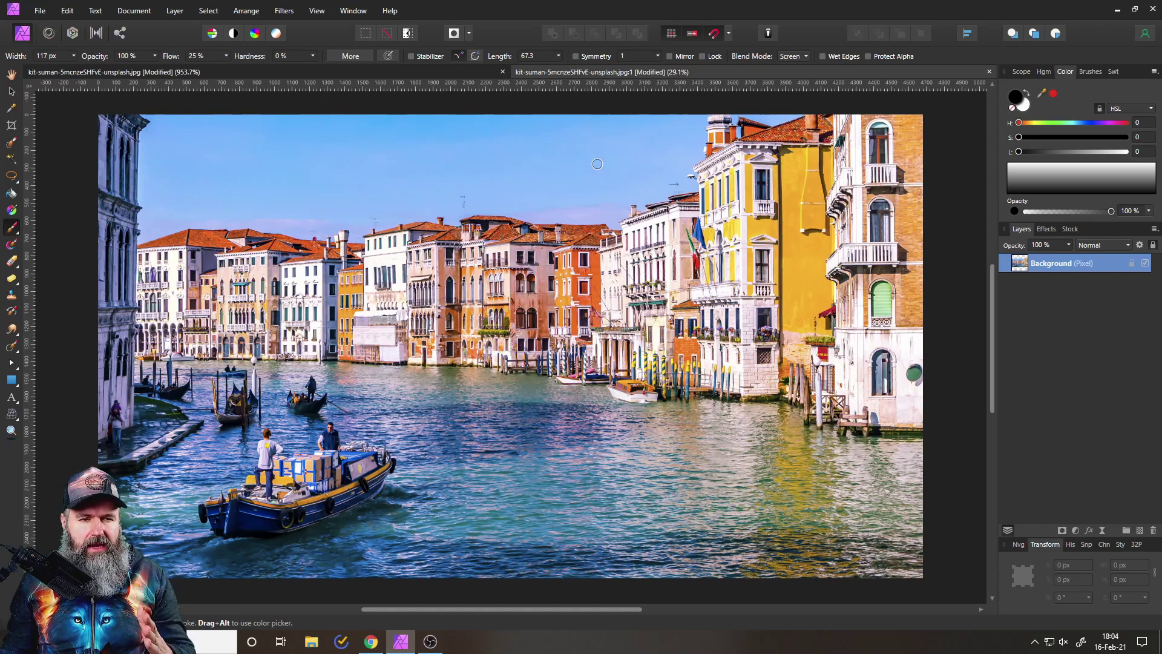
# Draw a large white ellipse over the left skyline with the Ellipse Tool and zoom to its layer.
pyautogui.click(11, 381)
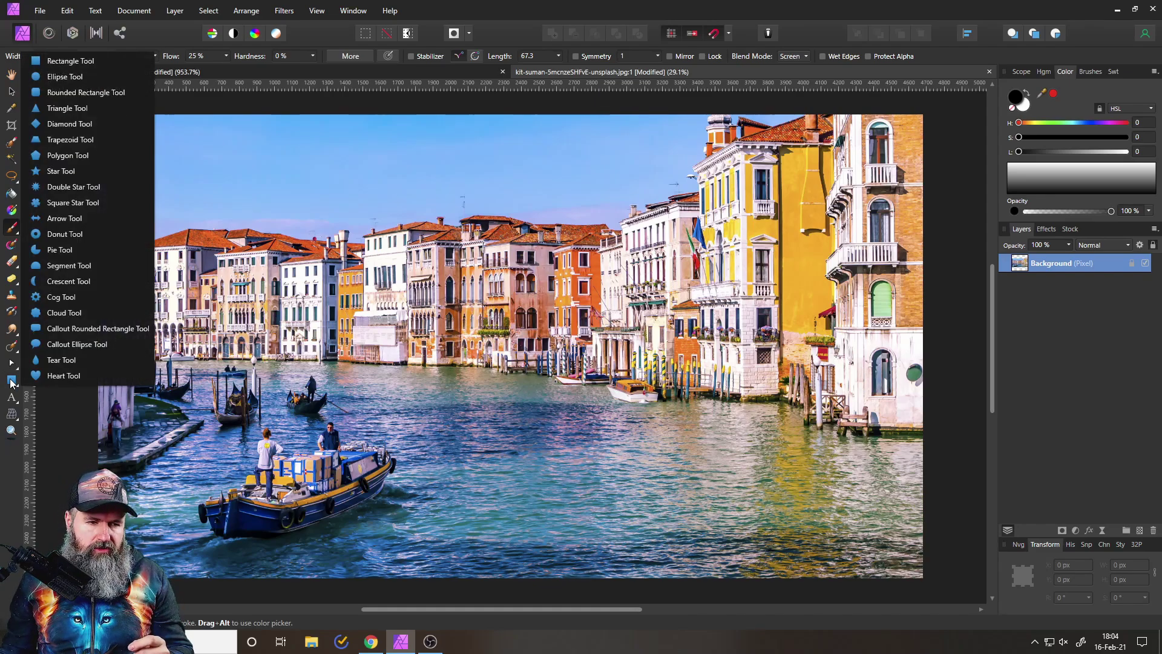
pyautogui.click(64, 77)
pyautogui.moveTo(306, 215); pyautogui.dragTo(393, 305)
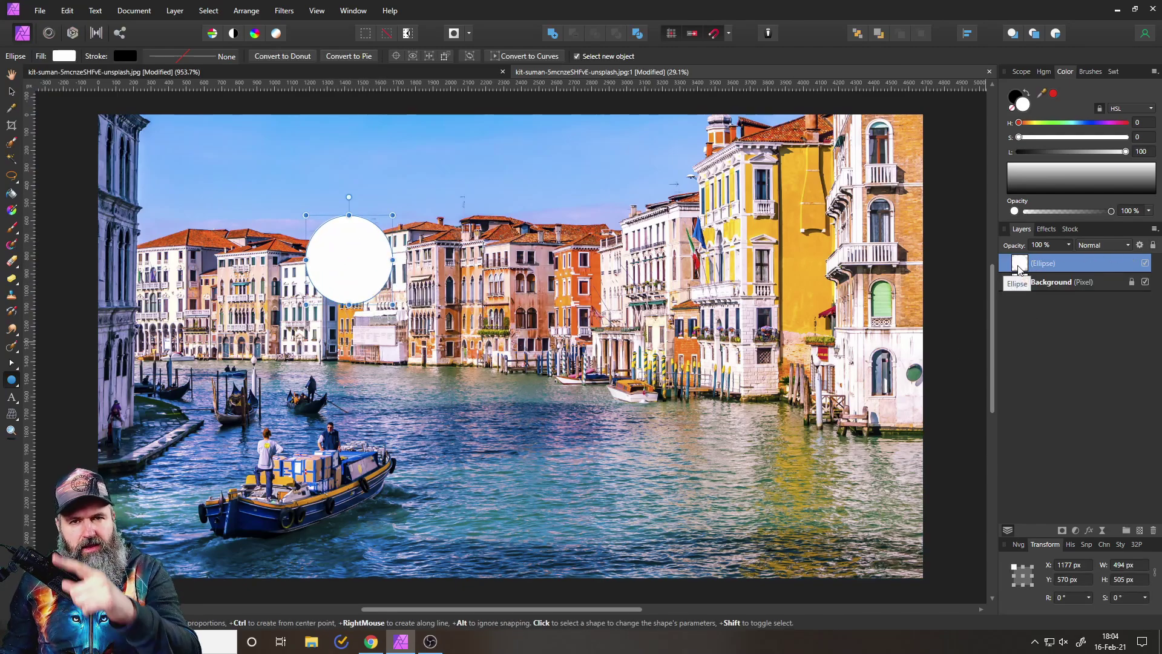
pyautogui.keyDown('alt'); pyautogui.click(1019, 270); pyautogui.keyUp('alt')
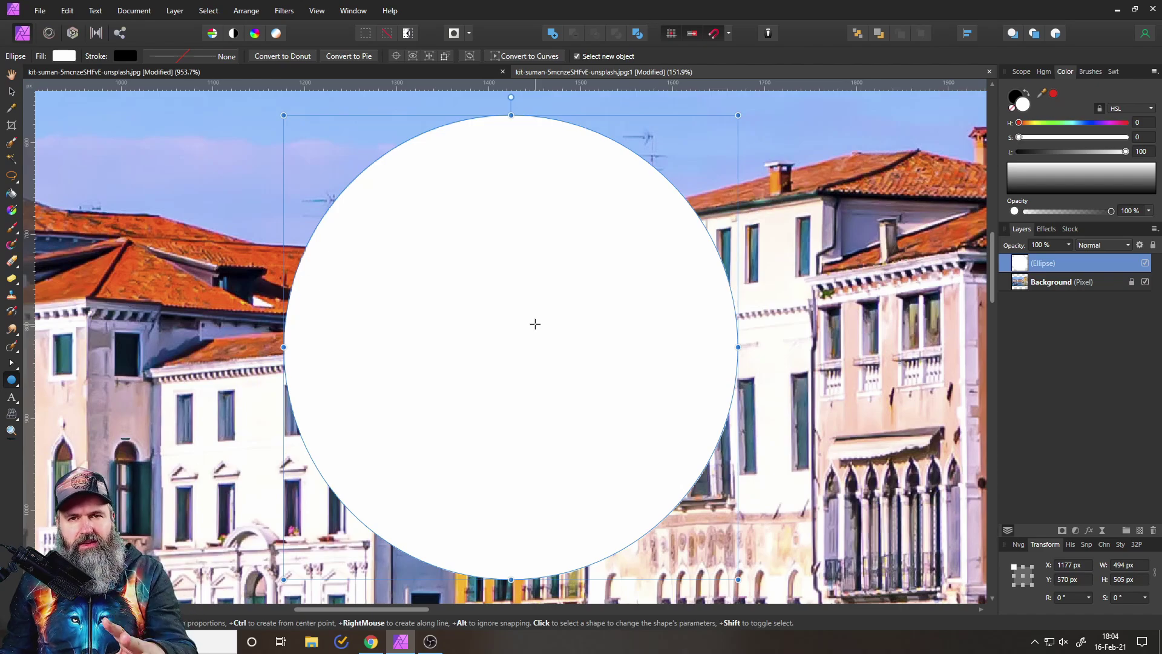
# Add a smaller white ellipse on the buildings right of centre, then zoom back out.
pyautogui.moveTo(576, 261); pyautogui.dragTo(619, 297)
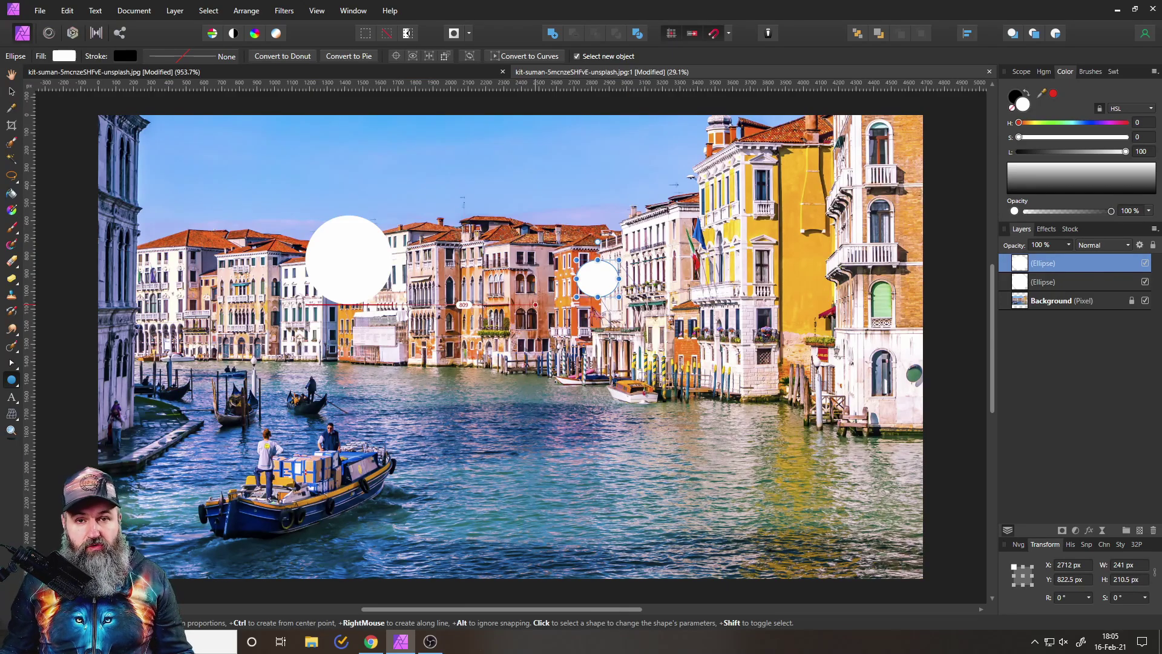
pyautogui.scroll(8, 439, 306)
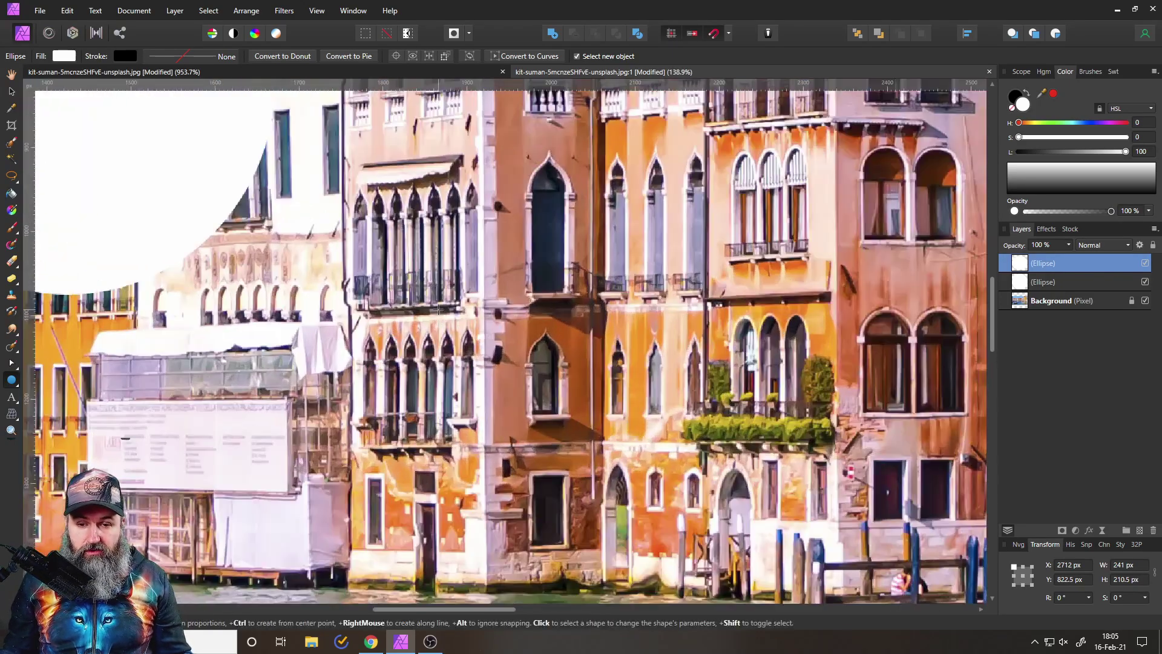
pyautogui.scroll(-8, 438, 309)
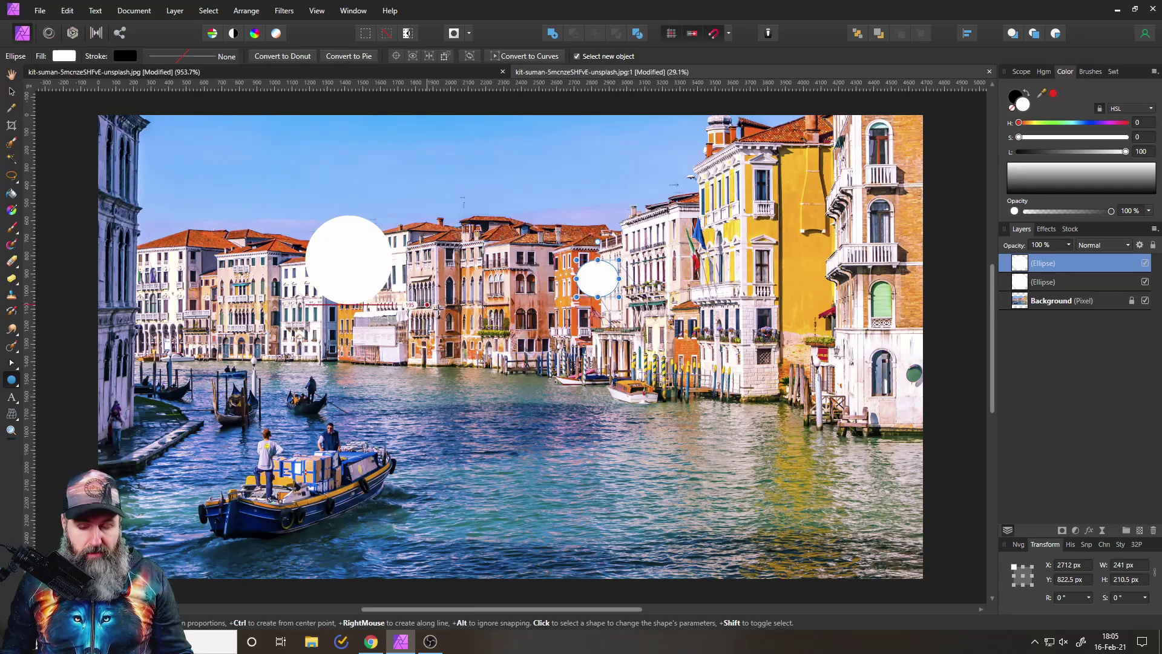